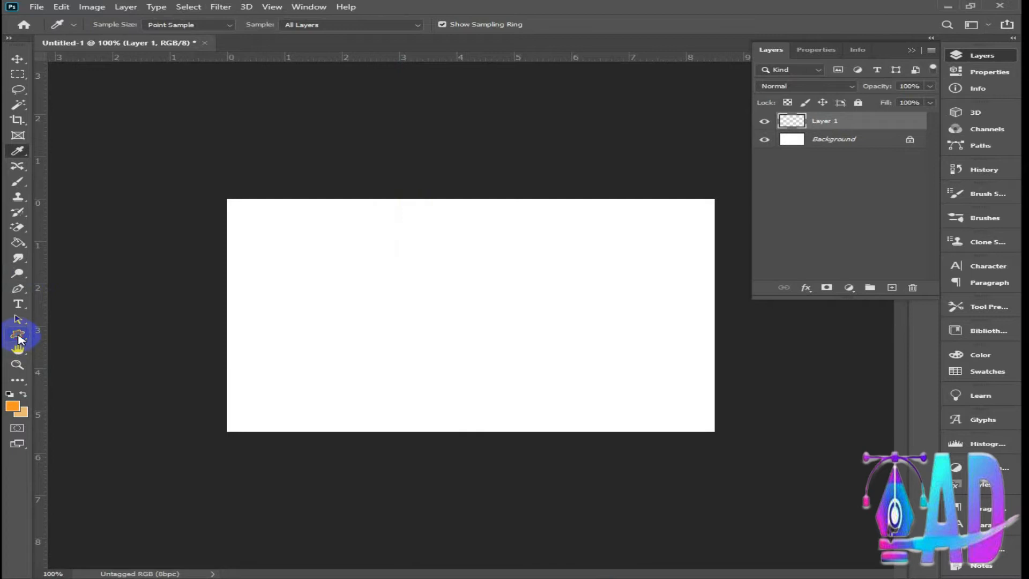
Step: Draw an orange ellipse about 163 by 179 px on the left half of the canvas
click(83, 356)
click(20, 336)
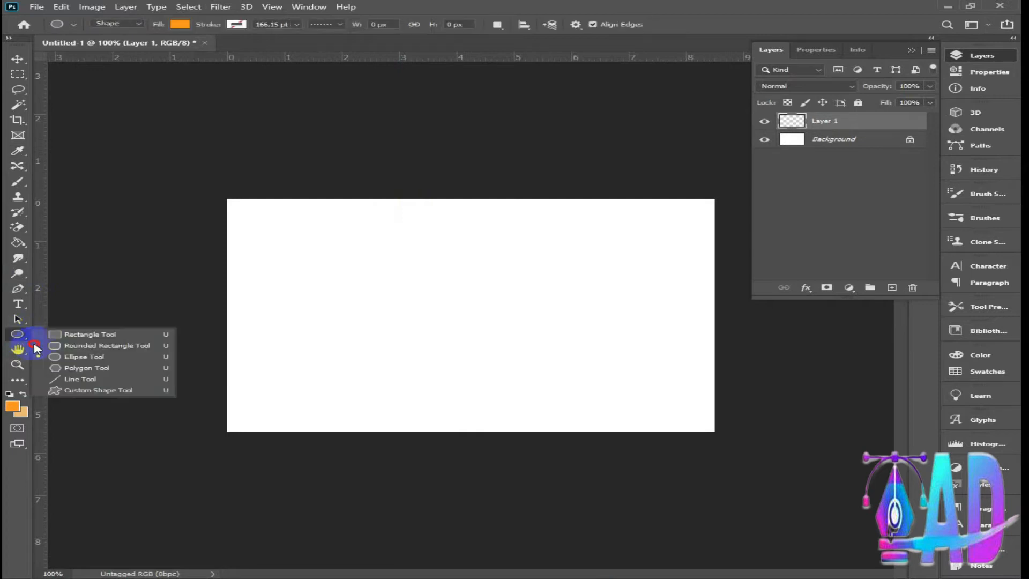
click(344, 267)
drag(342, 251, 471, 355)
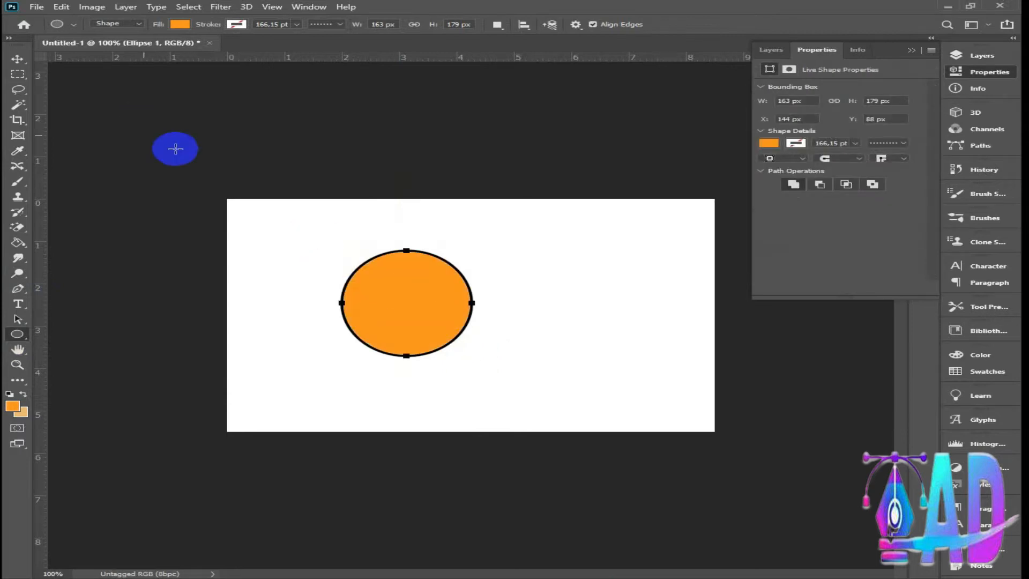
Step: Scale the orange ellipse to about 112% width and 121% height, and move it closer to the canvas's left edge
click(17, 58)
drag(471, 303, 464, 303)
drag(464, 355, 474, 365)
drag(435, 331, 405, 319)
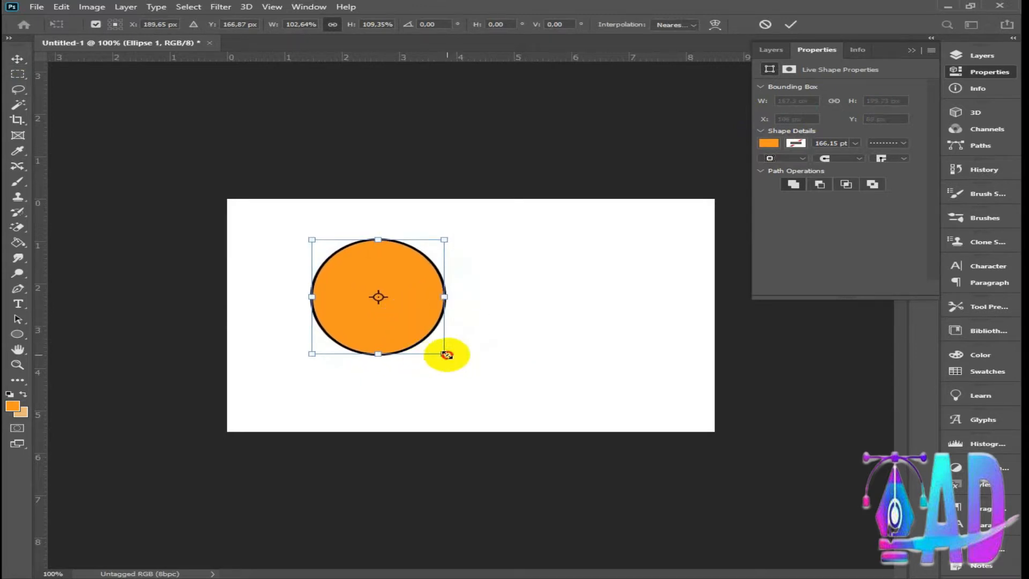
drag(446, 354, 459, 363)
drag(415, 328, 402, 337)
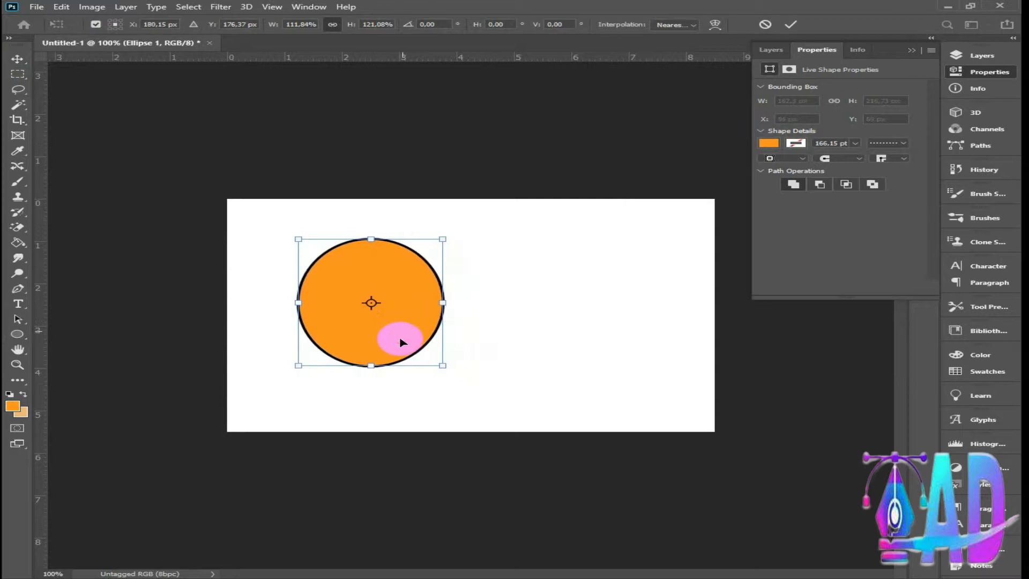
click(790, 24)
Step: Add a new layer beneath the ellipse layer and start a Pen path at the canvas's top edge, above the ellipse
click(980, 55)
click(891, 287)
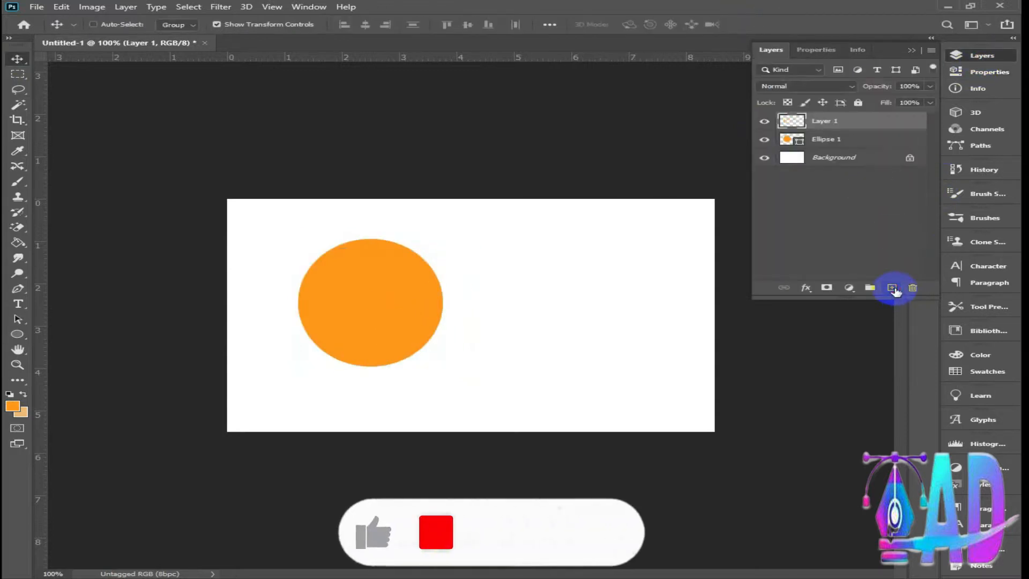
click(18, 288)
click(388, 198)
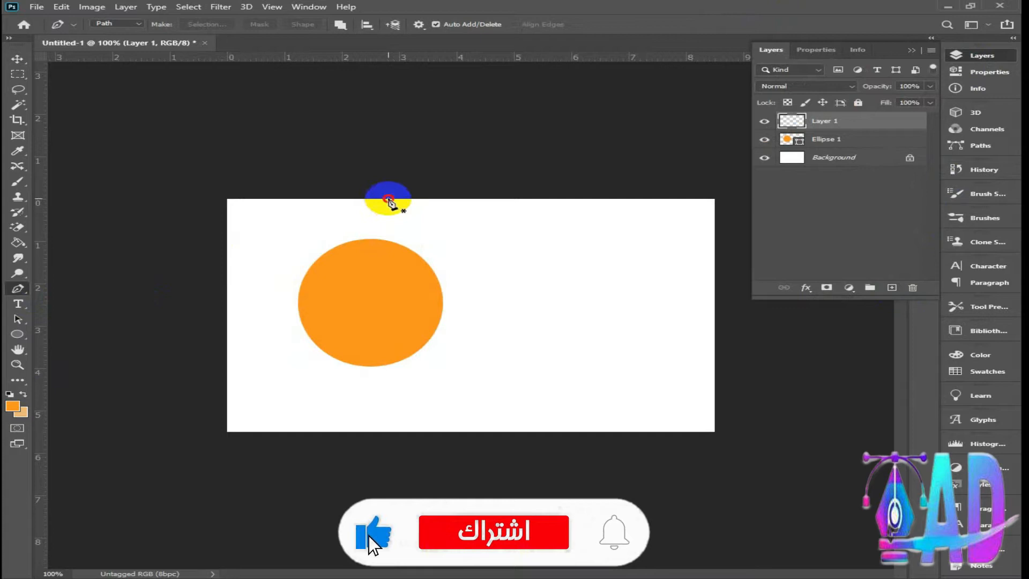
drag(880, 124, 880, 146)
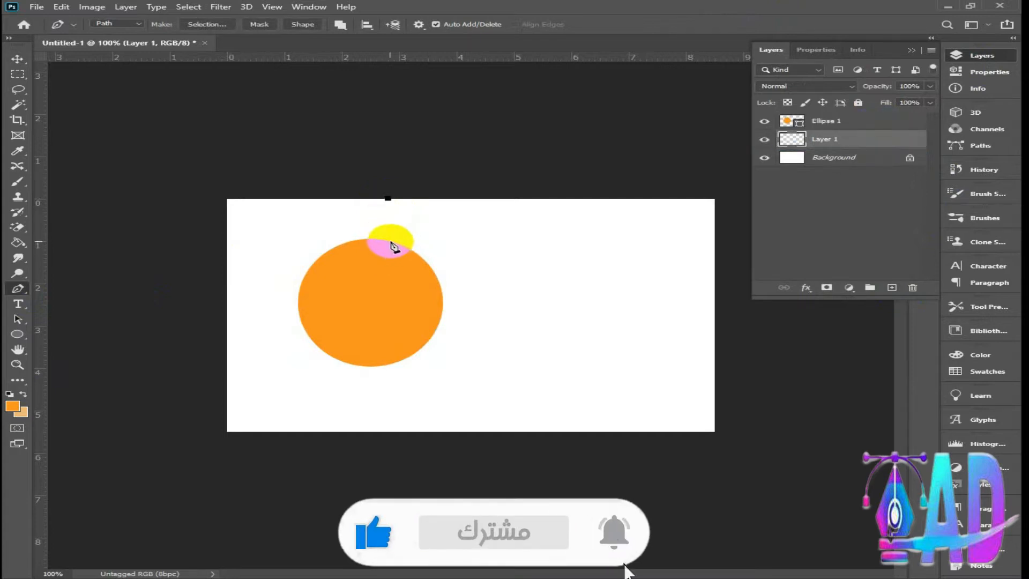
Step: Draw a wavy path down through the ellipse to the canvas's bottom edge, aligned to a vertical guide, and close it around the left side
drag(388, 240, 381, 243)
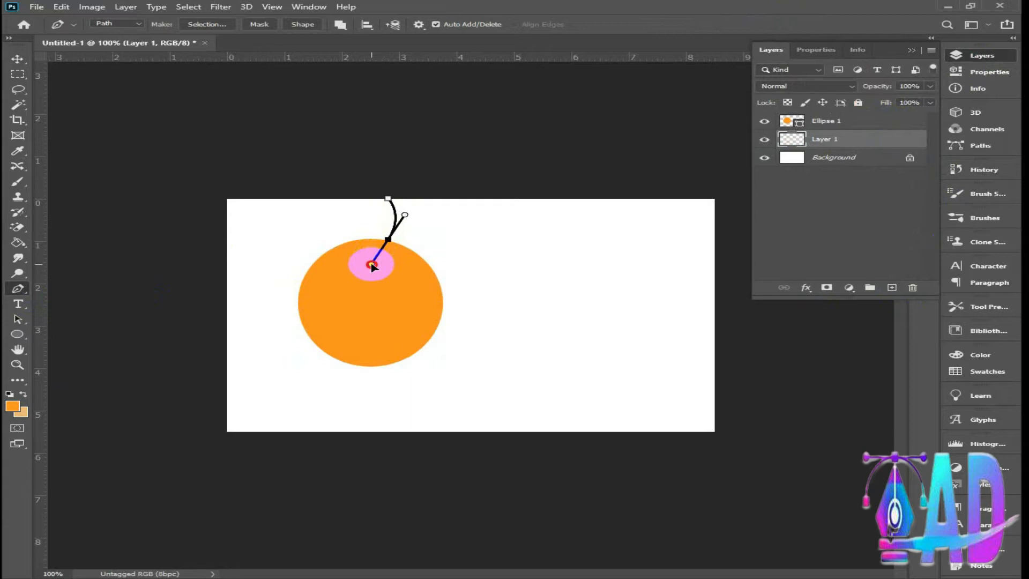
click(371, 265)
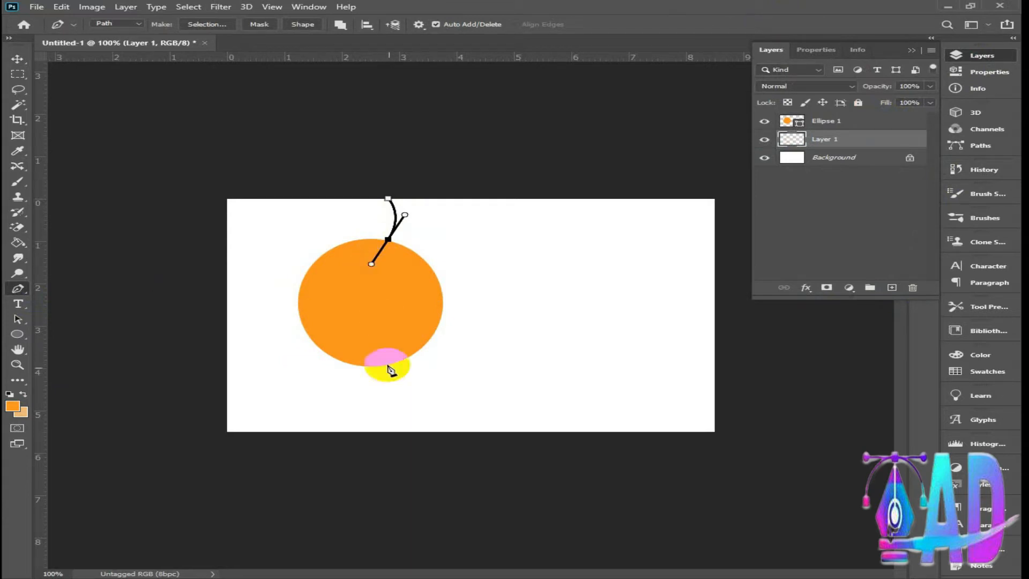
drag(37, 360, 388, 358)
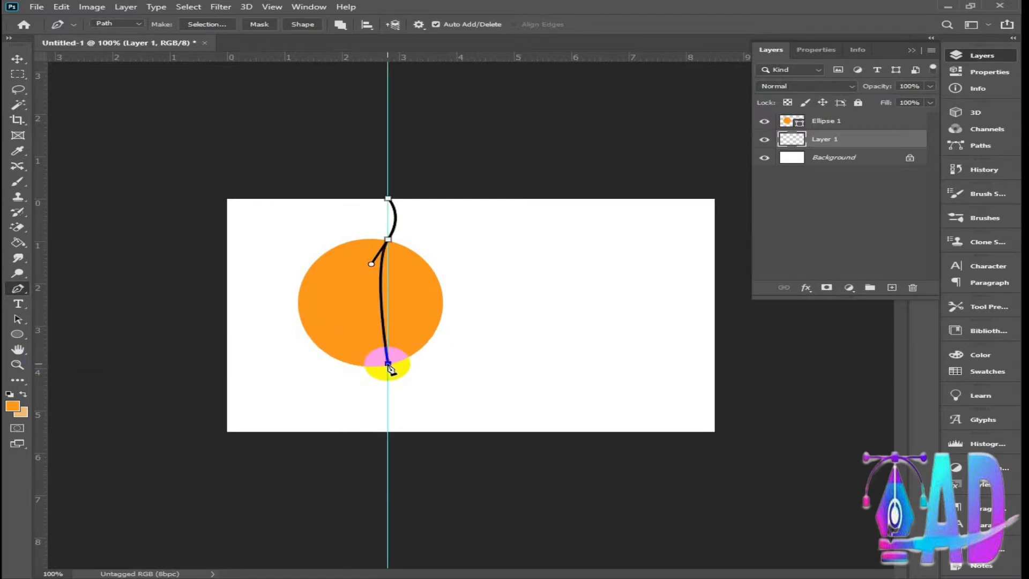
drag(386, 432, 351, 466)
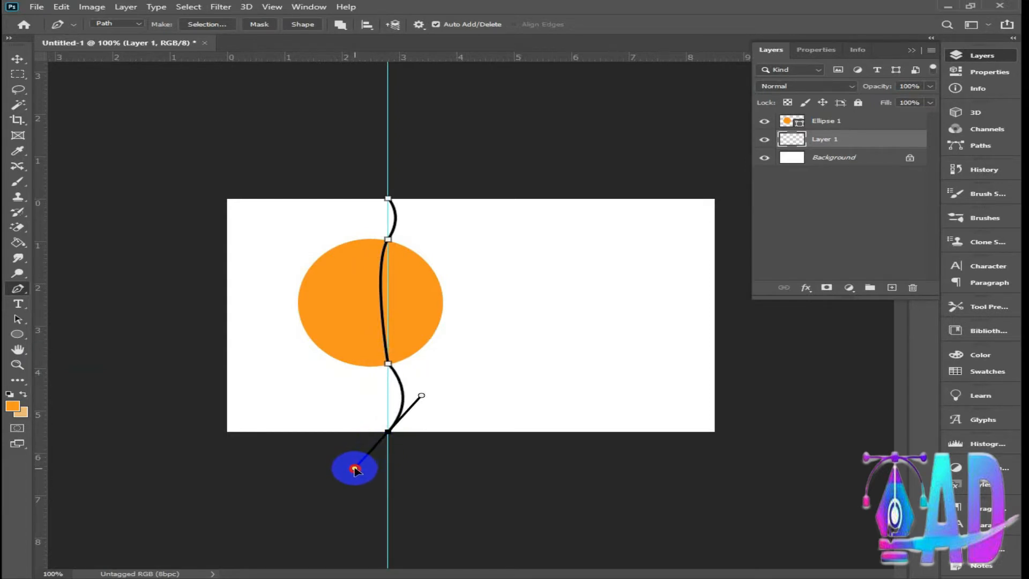
drag(354, 469, 354, 468)
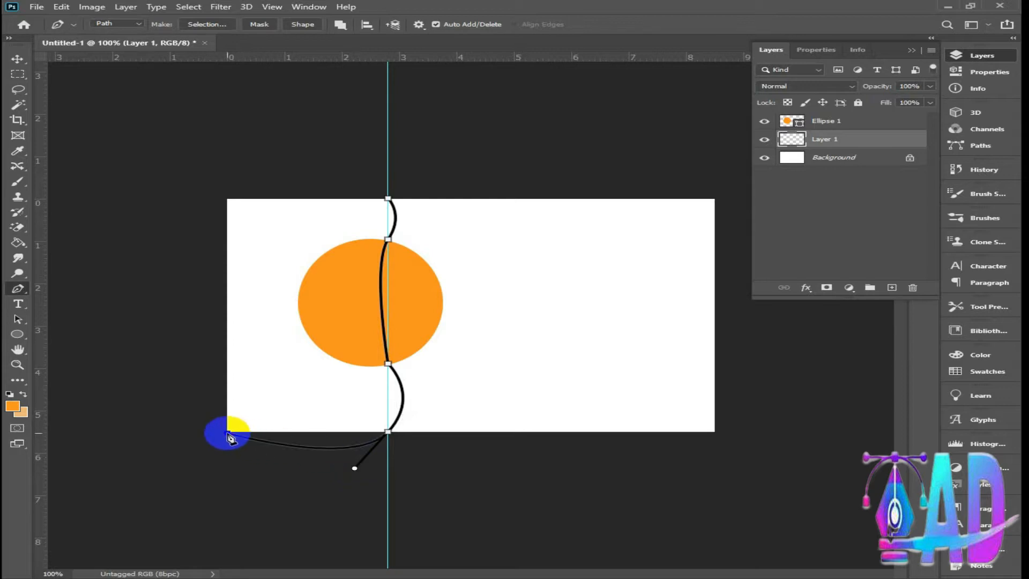
click(227, 200)
click(388, 199)
Step: Convert the closed wavy path into a new selection and fill it with orange on the layer below the ellipse
right_click(388, 200)
click(397, 217)
right_click(397, 215)
click(325, 288)
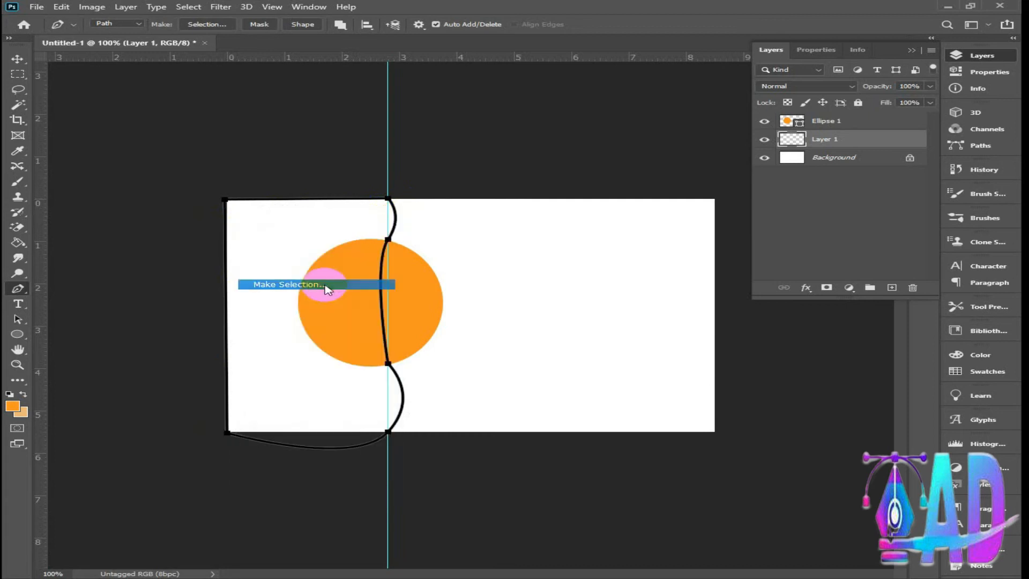
click(548, 156)
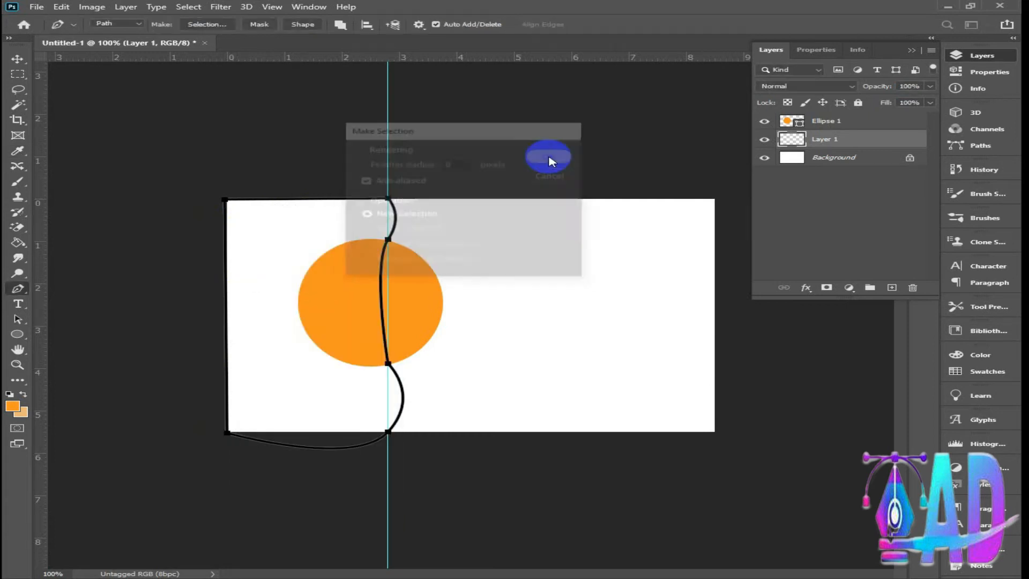
click(18, 243)
click(298, 230)
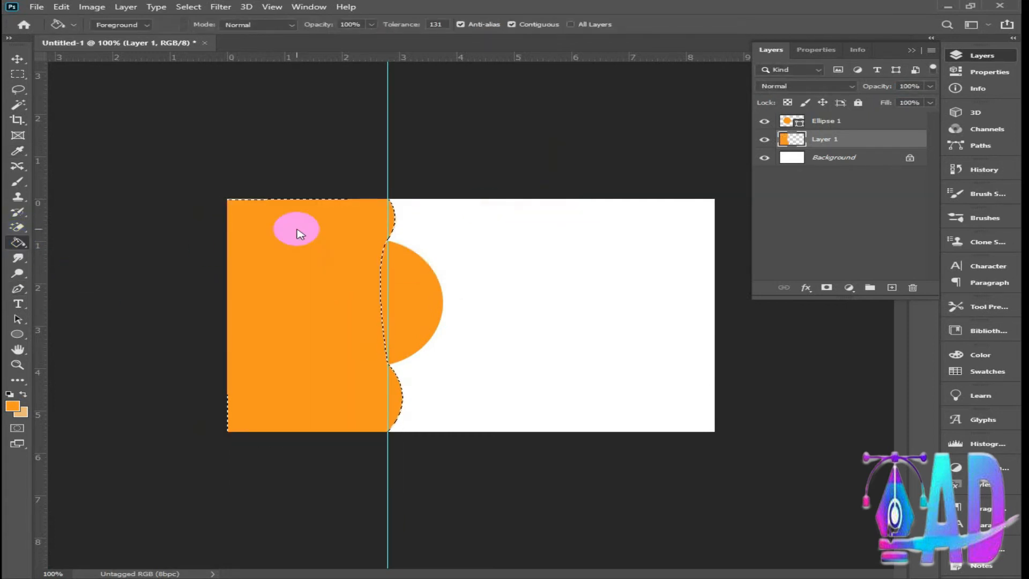
Step: Combine the ellipse and the wavy shape into a single smart object layer and position it against the canvas's left side
click(18, 58)
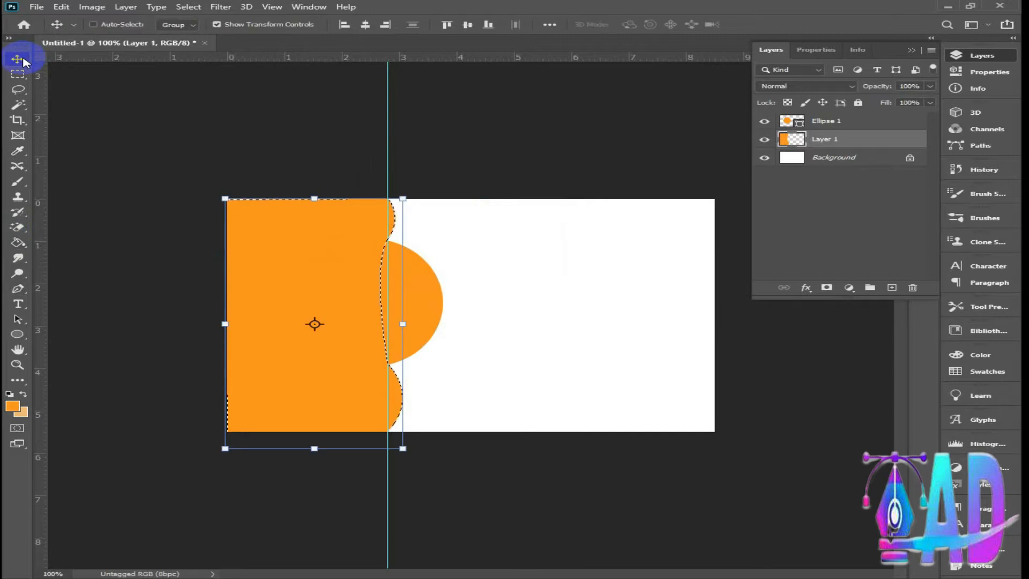
key(ctrl+j)
click(837, 161)
click(822, 141)
click(914, 288)
click(413, 223)
click(401, 313)
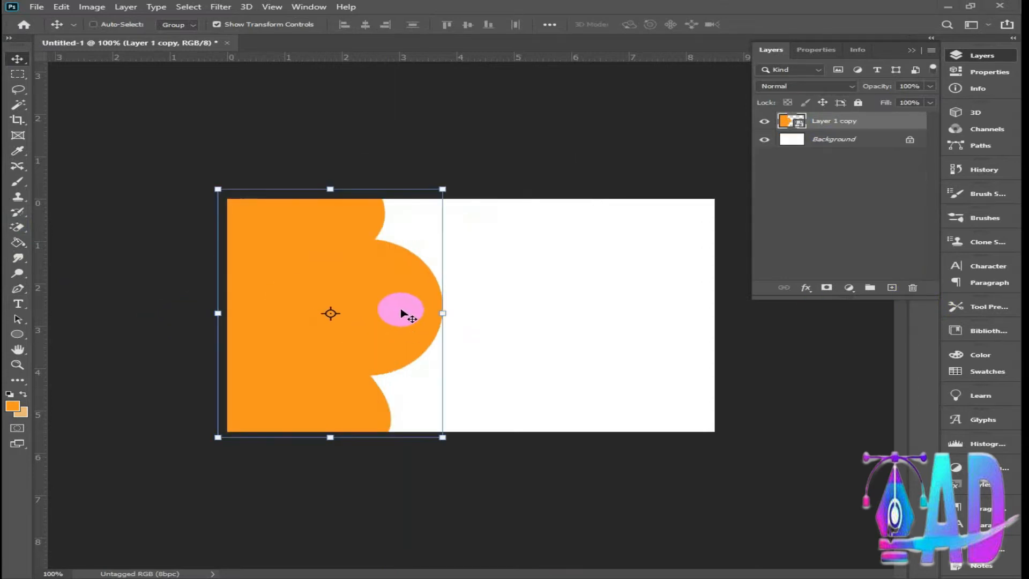
drag(400, 309, 386, 303)
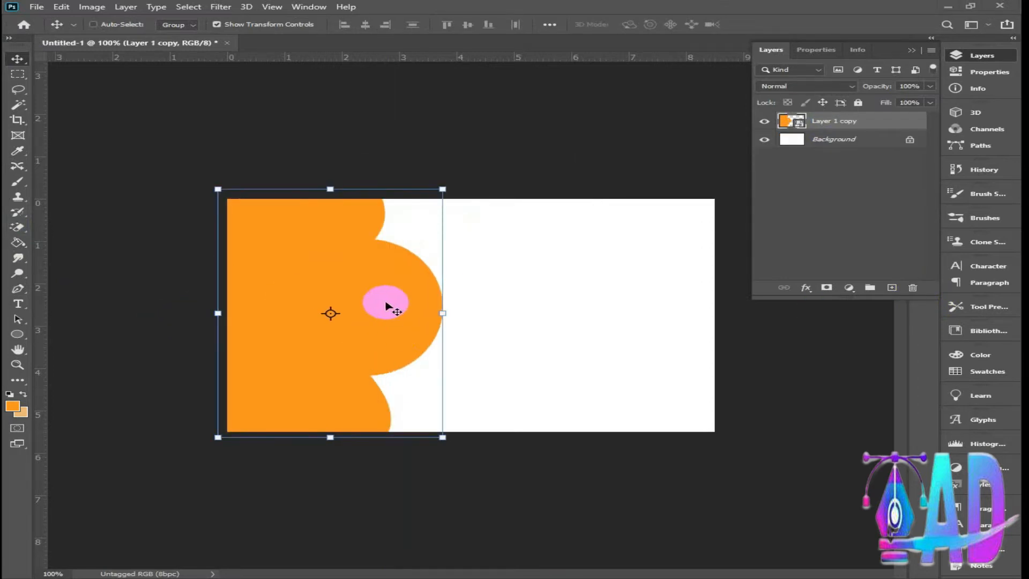
Step: Draw a second orange ellipse about 161 by 190 px on the white area beside the orange shape
click(892, 288)
click(18, 333)
drag(475, 260, 603, 370)
Step: Give the new ellipse no fill and a solid black stroke of 1.28 pt
click(769, 143)
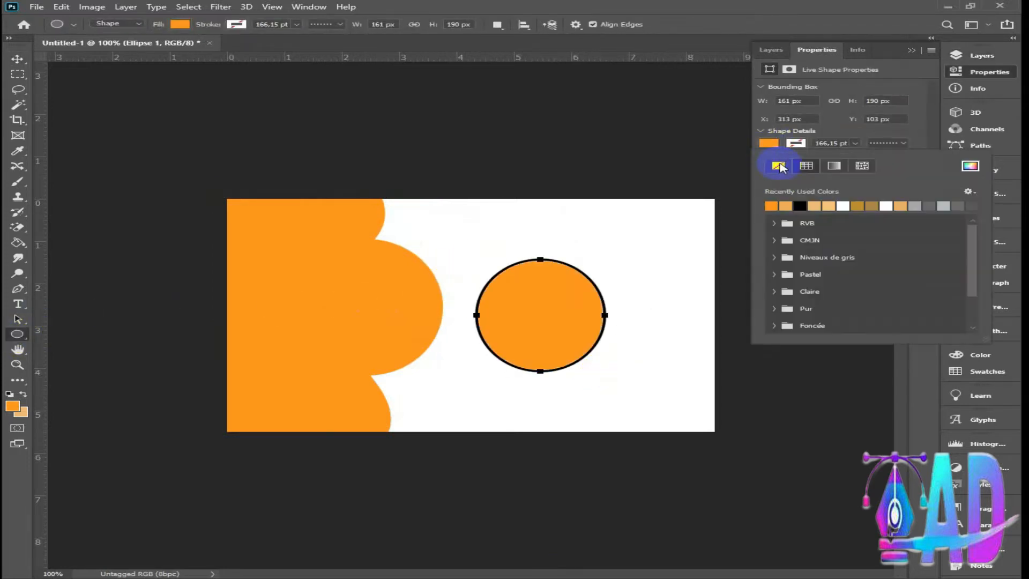
click(778, 166)
click(799, 207)
click(884, 143)
click(872, 181)
click(855, 143)
drag(811, 159, 804, 160)
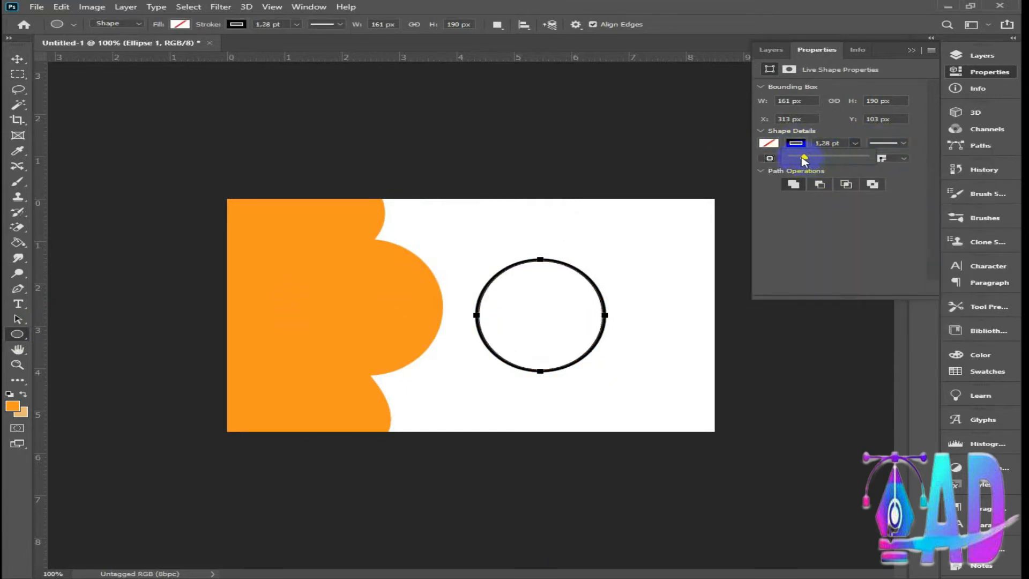
Step: Move the black ring inside the orange circle and scale it to about 109% width and 111% height
click(19, 60)
drag(580, 305, 405, 290)
drag(369, 359, 370, 368)
drag(432, 307, 437, 307)
drag(305, 307, 298, 307)
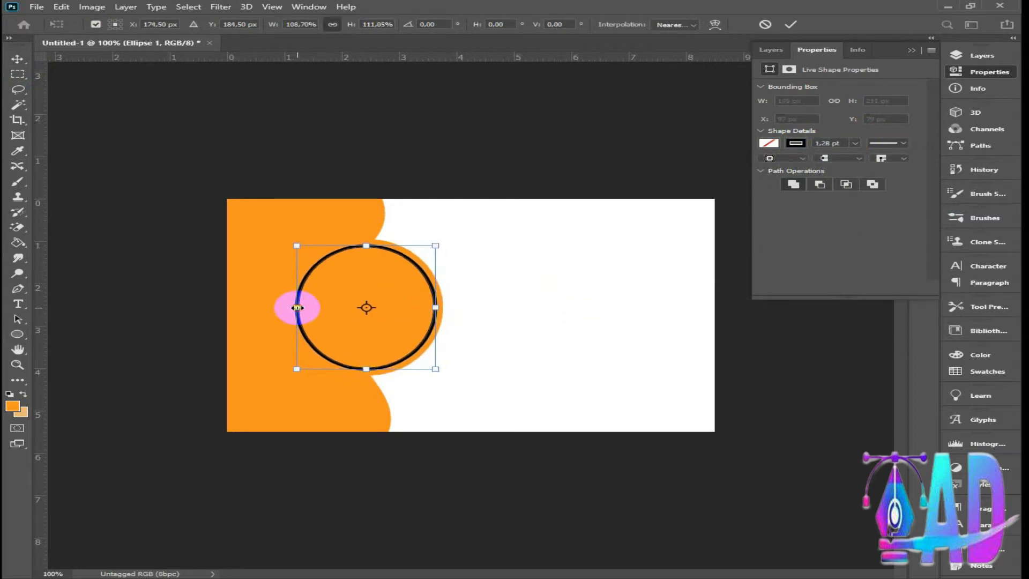
click(790, 25)
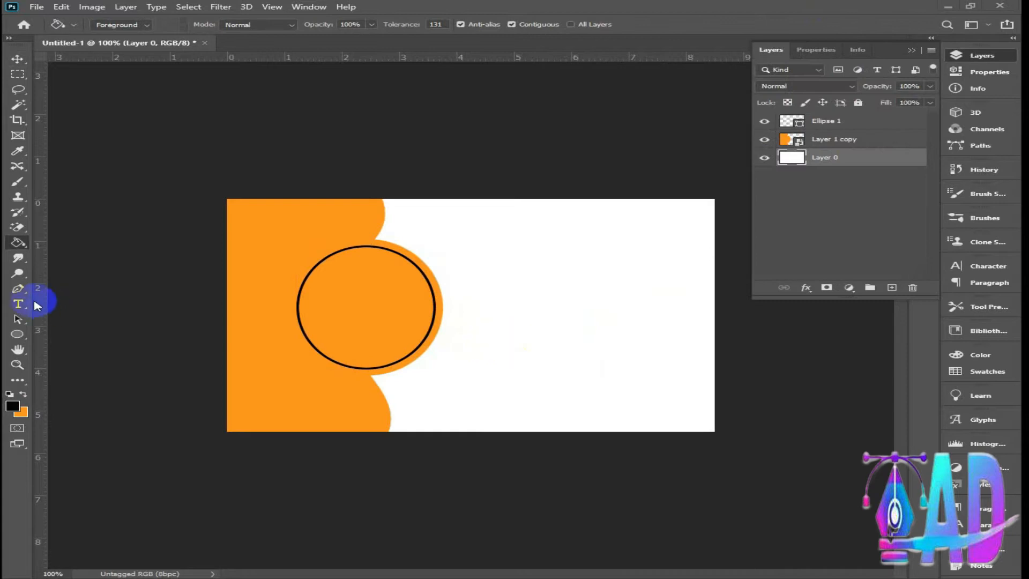
Step: Fill the background layer with black and combine the ring and the orange shape into one smart object
click(538, 317)
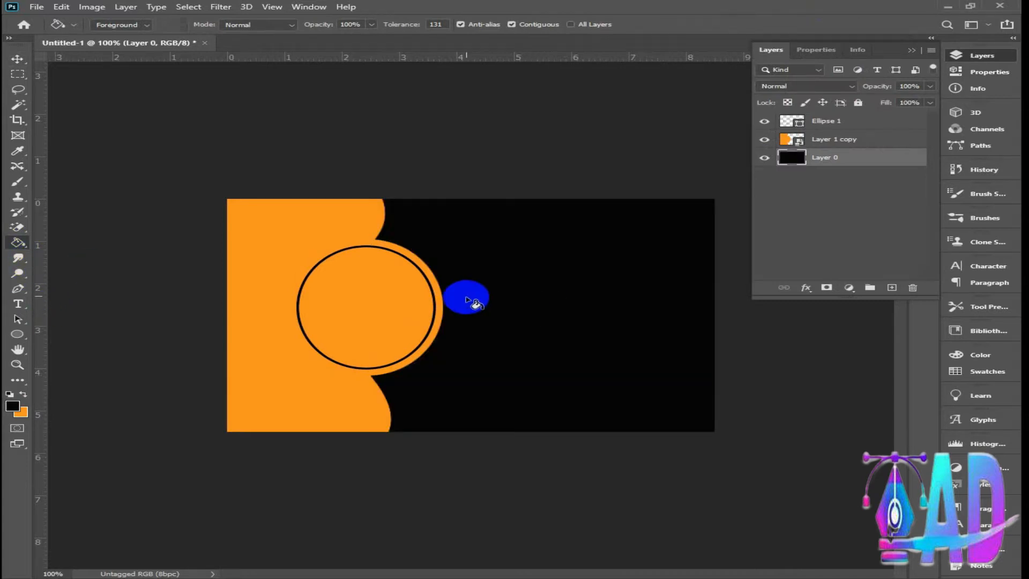
click(19, 60)
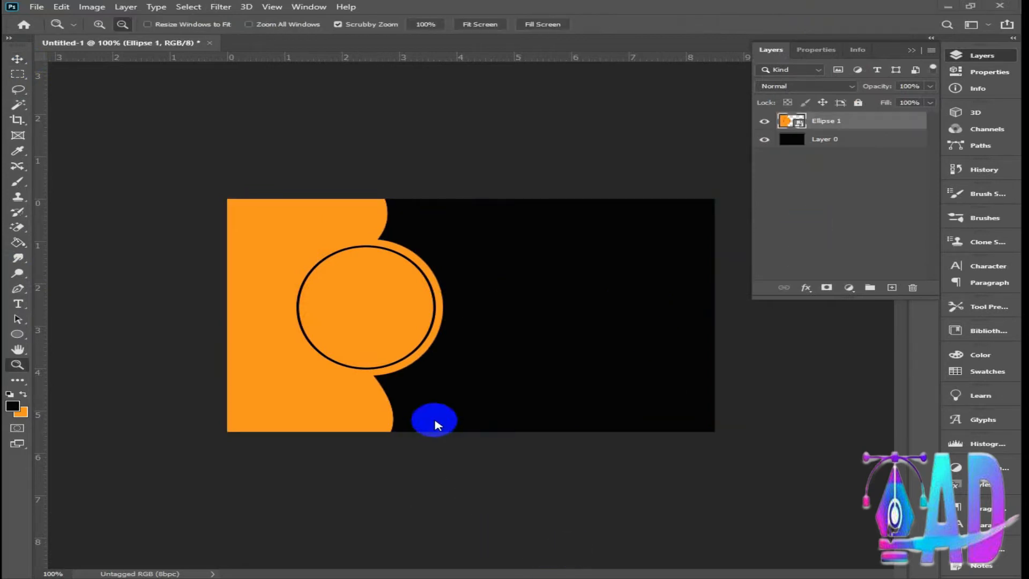
Step: Draw an orange, vertical rounded rectangle about 30 by 362 px with 10 px corners on the black area beside the ring
click(593, 346)
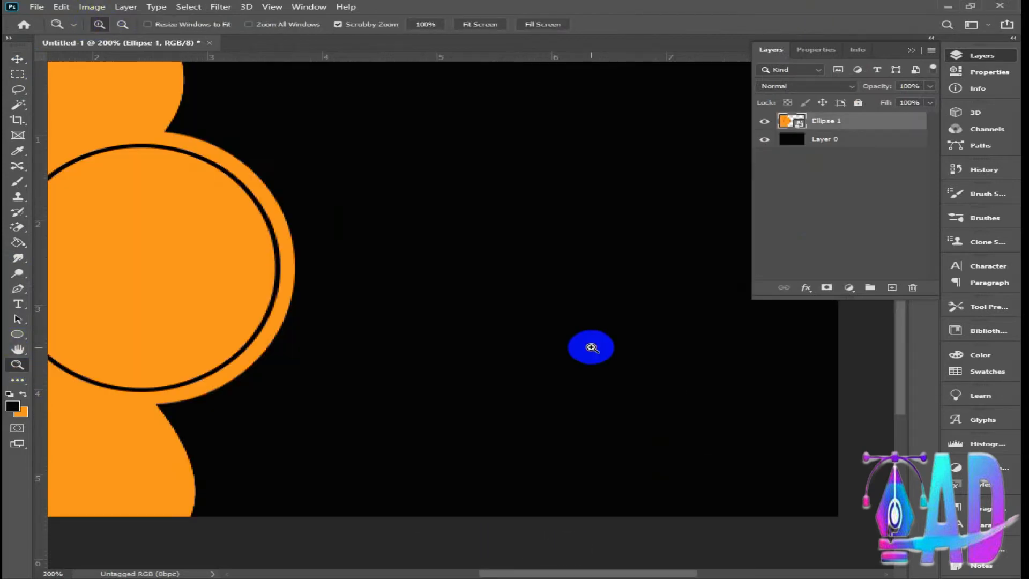
right_click(19, 336)
click(64, 339)
scroll(367, 170, up, 1)
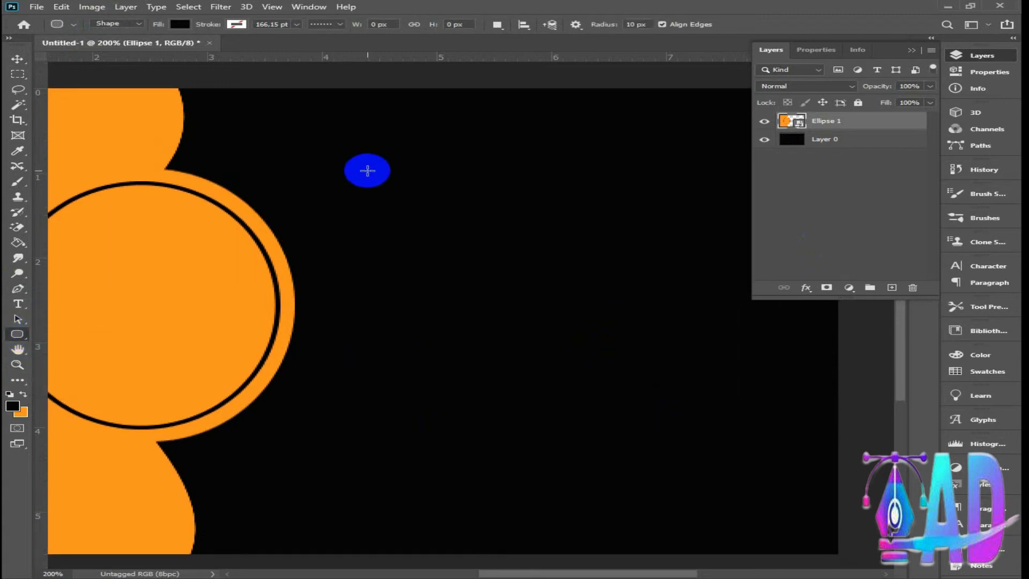
drag(341, 113, 387, 537)
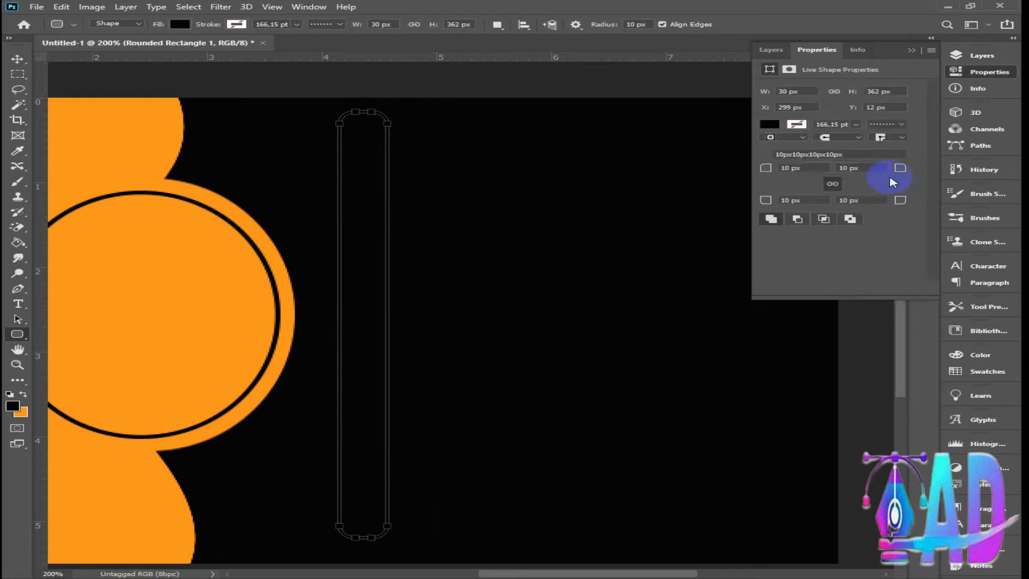
click(769, 123)
click(770, 186)
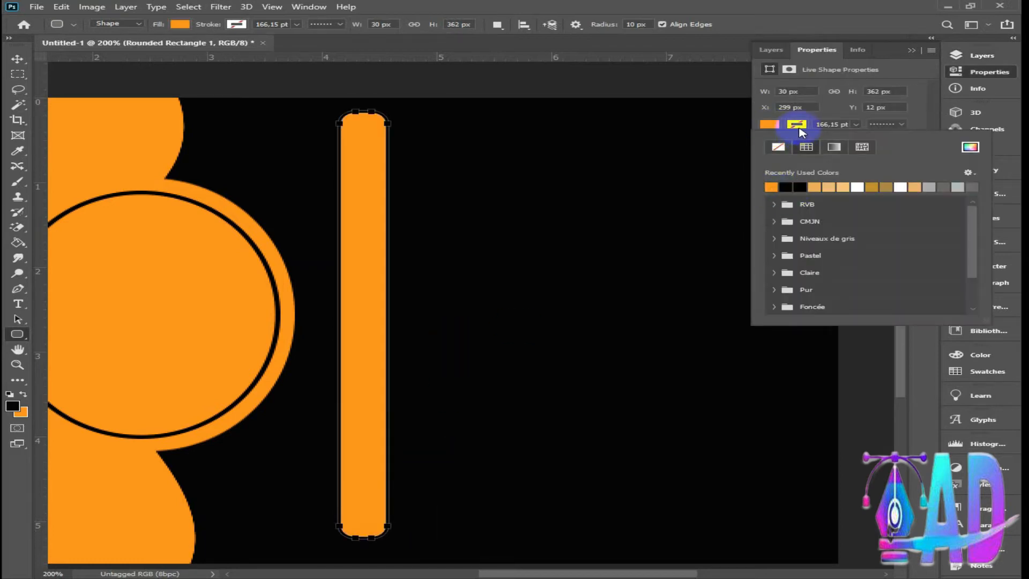
click(796, 126)
Step: Resize the vertical orange bar to about 14 by 301 px and place it at about X 306, Y 74 px
key(v)
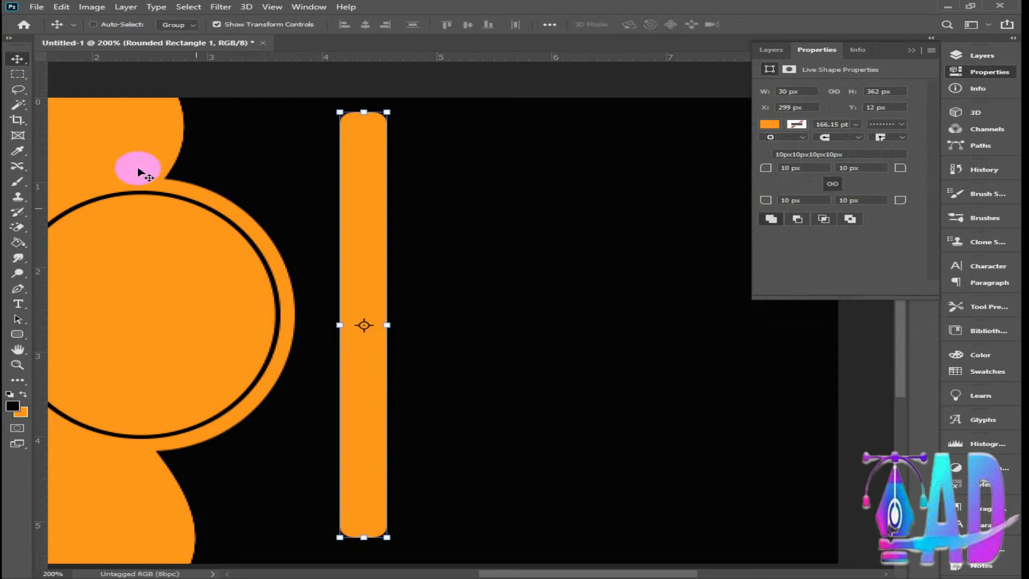
drag(390, 325, 370, 324)
drag(354, 537, 346, 499)
drag(356, 427, 359, 448)
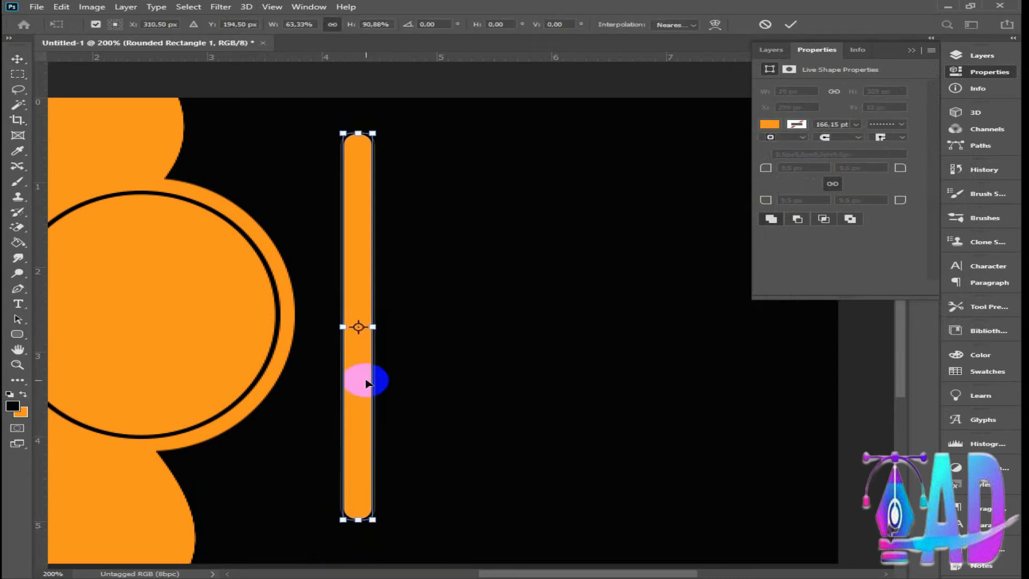
mouse_move(359, 522)
mouse_down()
mouse_move(355, 406)
mouse_move(350, 538)
mouse_up()
drag(370, 366, 368, 344)
click(790, 24)
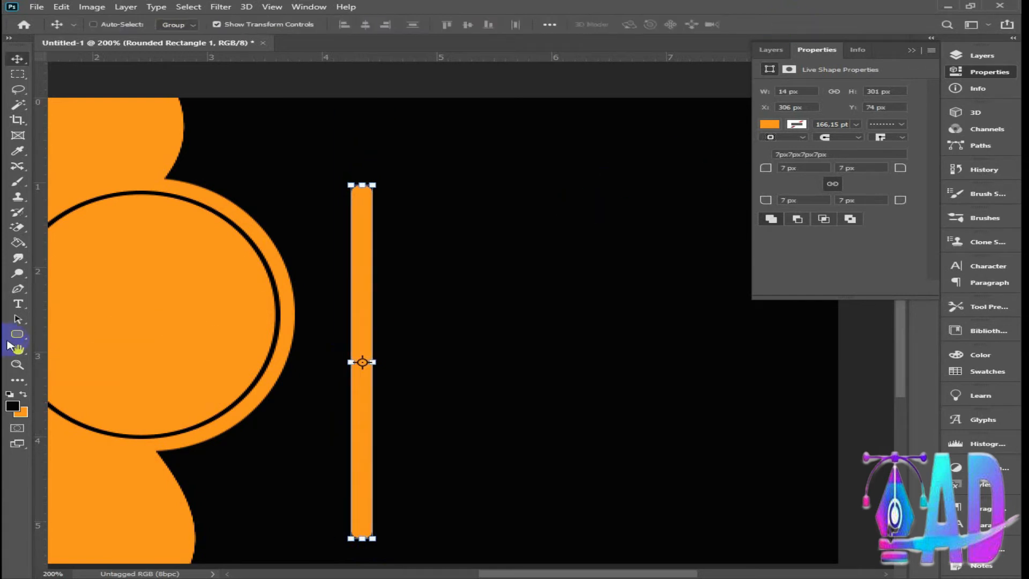
Step: Draw an orange ellipse about 40 by 54 px over the upper part of the vertical bar
click(19, 334)
click(75, 356)
drag(334, 215, 399, 278)
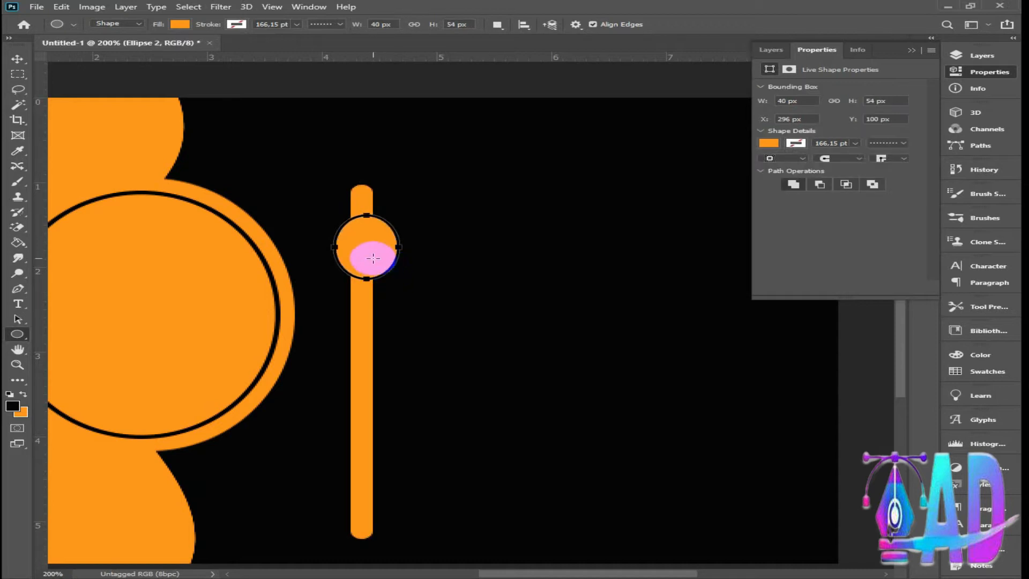
Step: Fit the small ellipse centred on the bar and make three copies of it, spaced evenly along the bar
click(17, 58)
click(376, 239)
drag(377, 238, 368, 232)
drag(361, 277, 369, 459)
click(791, 24)
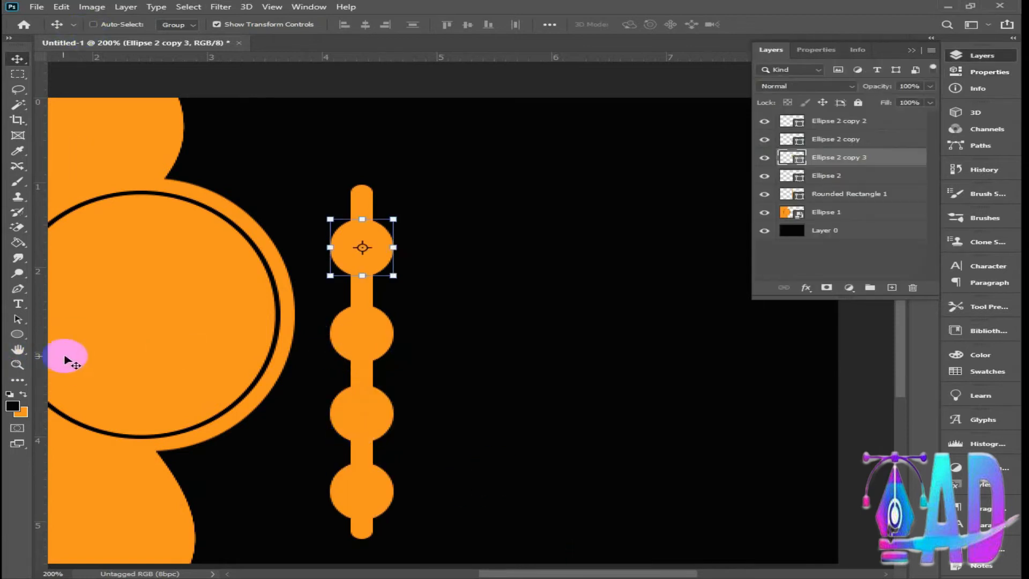
Step: Shorten the vertical orange bar slightly at its upper end, leaving the four circles in place
click(18, 364)
alt+click(435, 315)
key(v)
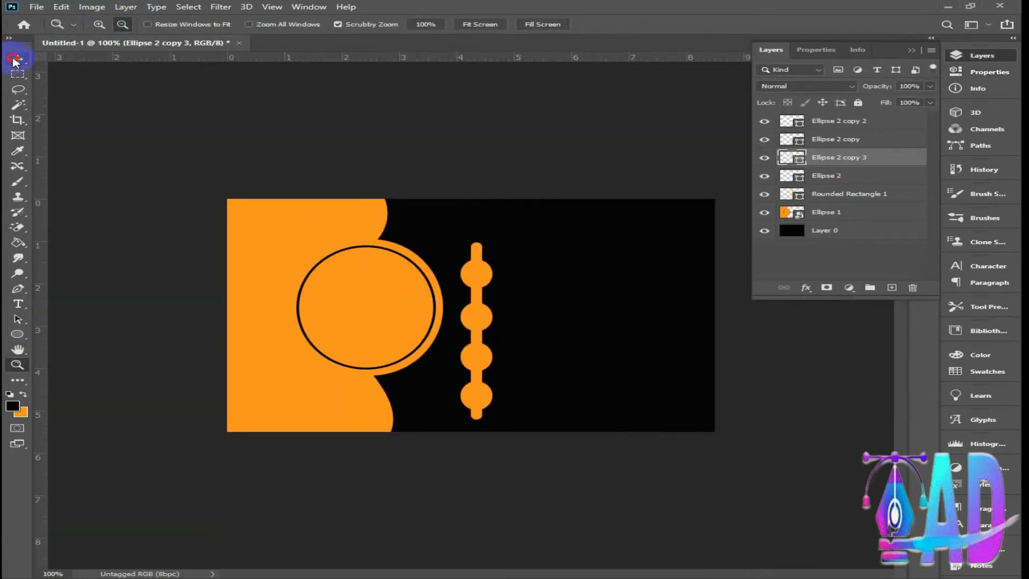
click(850, 121)
shift+click(842, 158)
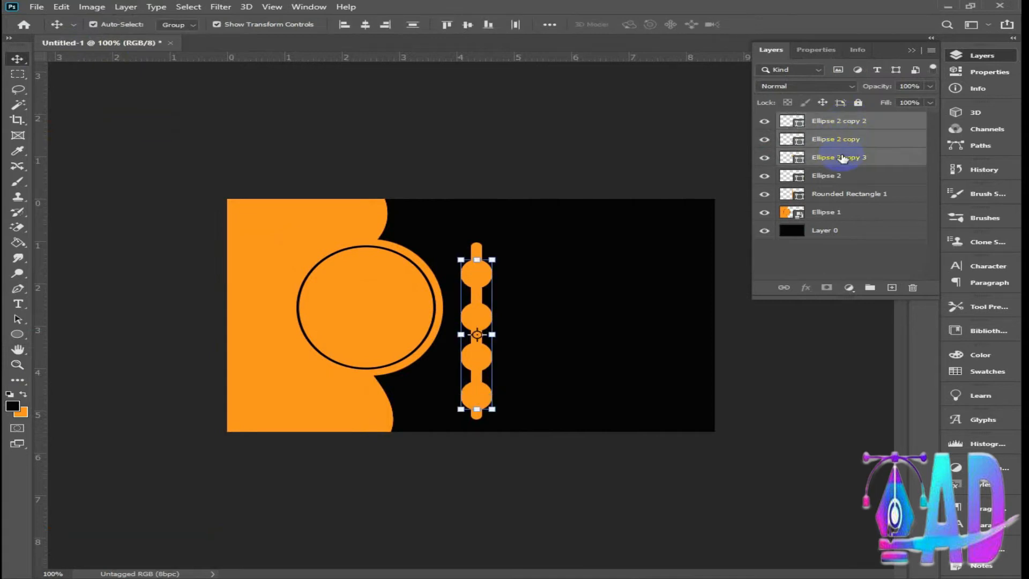
shift+click(834, 181)
shift+click(837, 195)
click(598, 545)
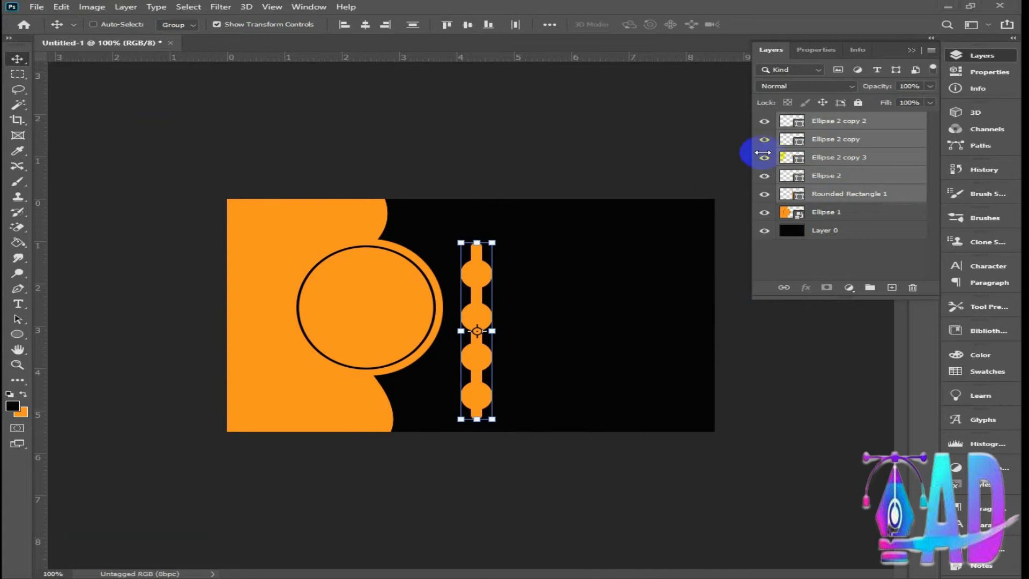
click(830, 195)
drag(475, 243, 477, 247)
click(790, 24)
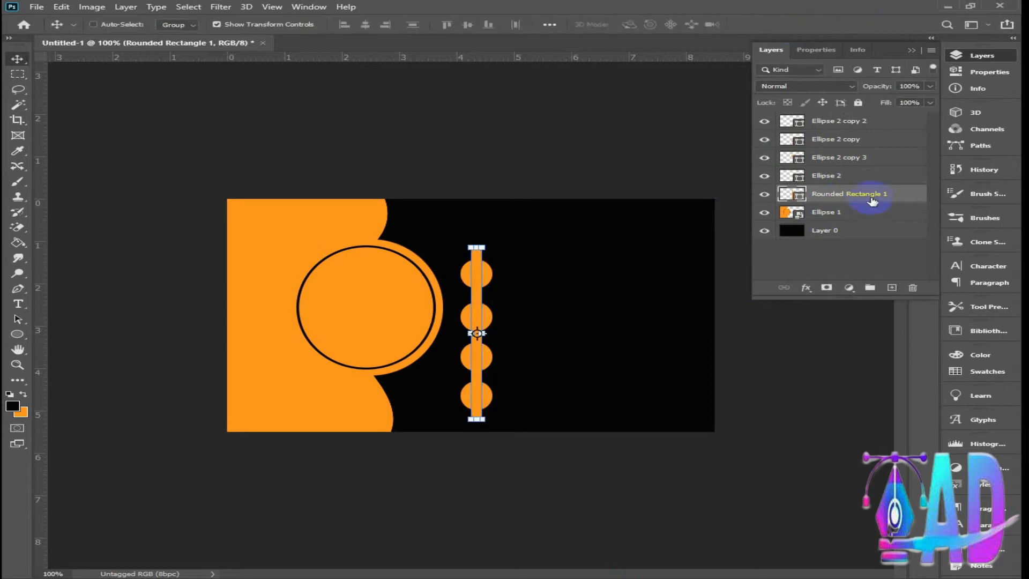
Step: Convert the vertical bar and its four circles into one smart object and widen it slightly
click(839, 177)
shift+click(840, 193)
shift+click(842, 124)
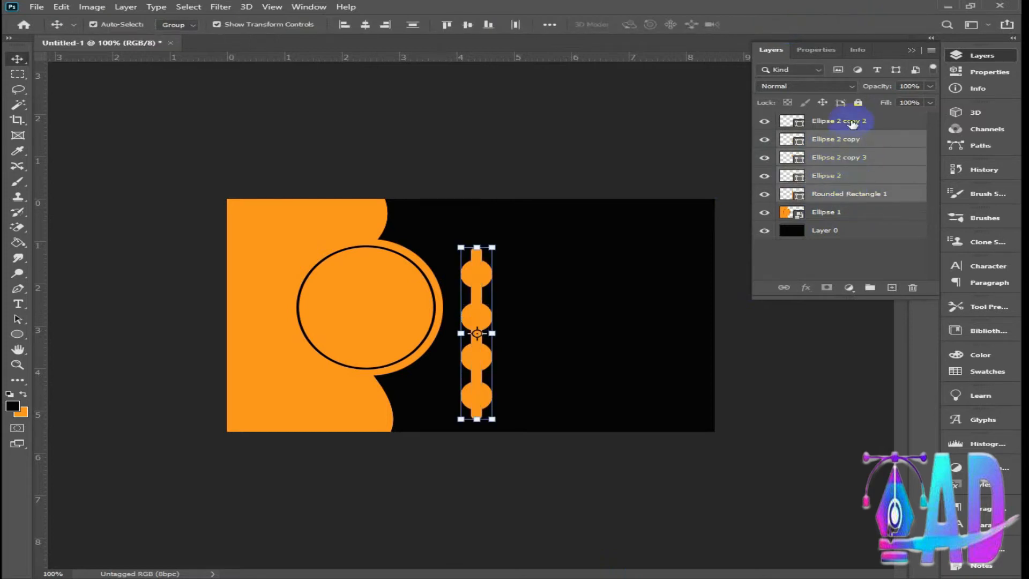
right_click(854, 124)
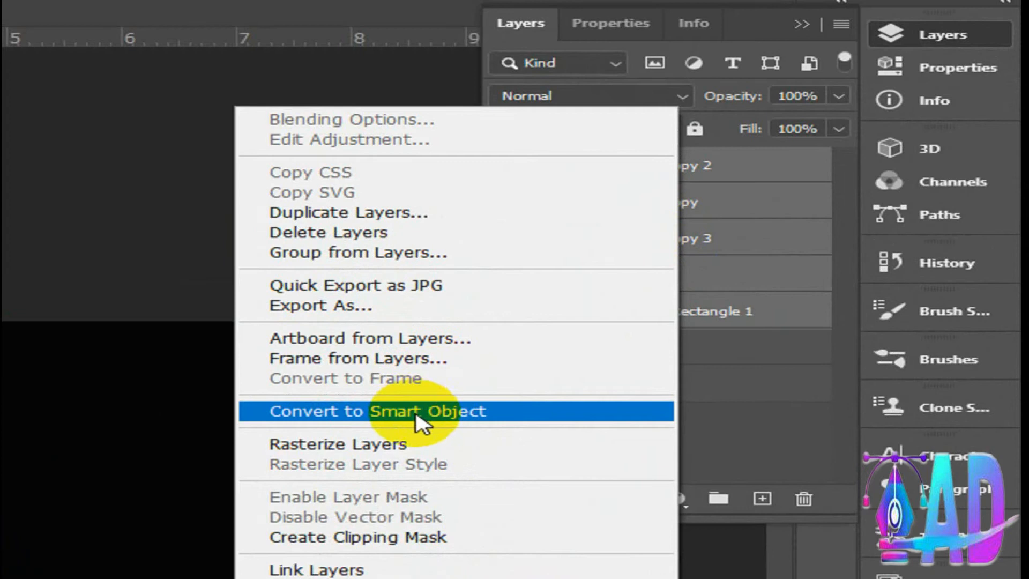
click(720, 240)
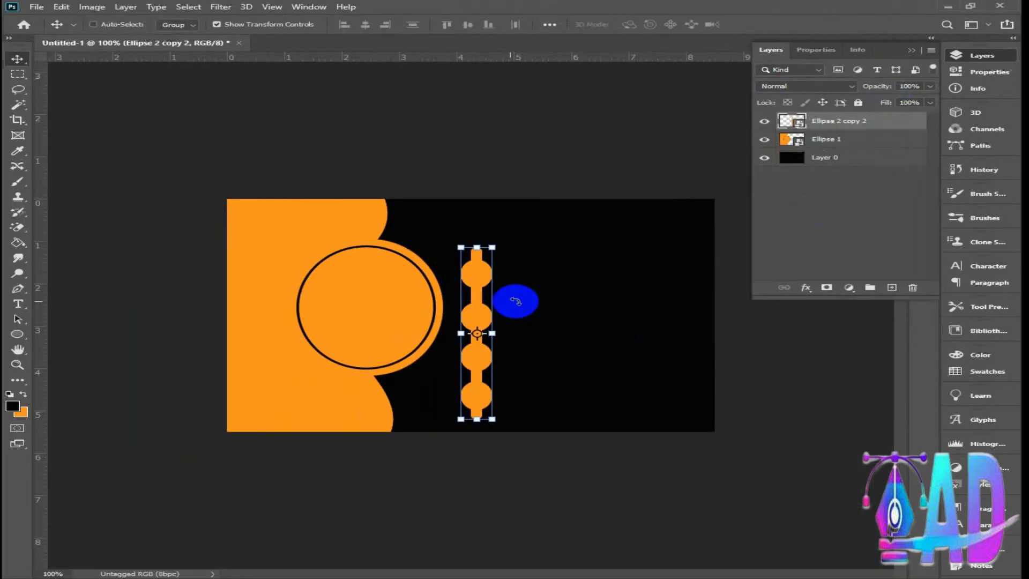
mouse_move(476, 311)
mouse_down()
mouse_move(495, 328)
mouse_move(472, 313)
mouse_up()
click(765, 24)
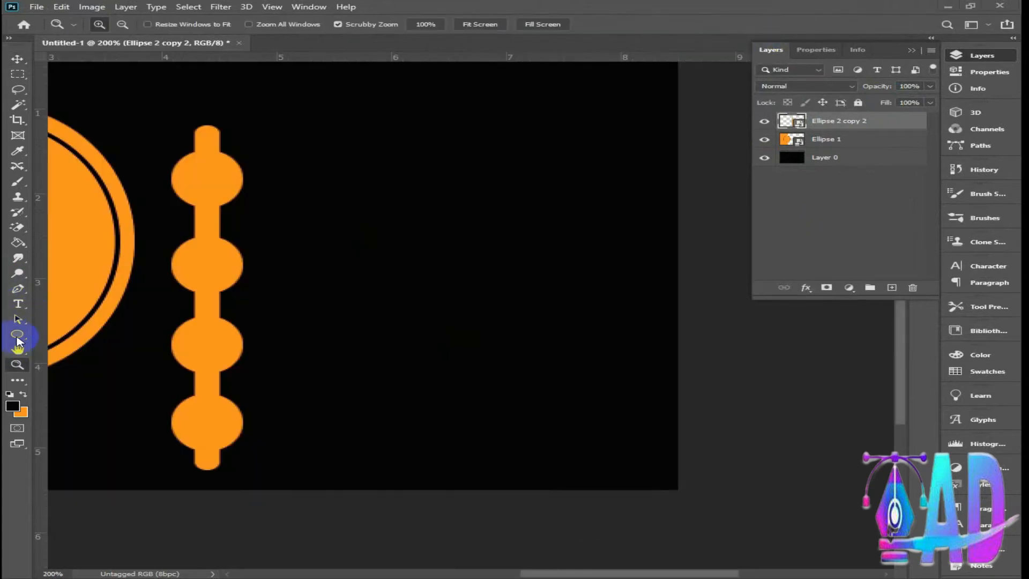
click(18, 336)
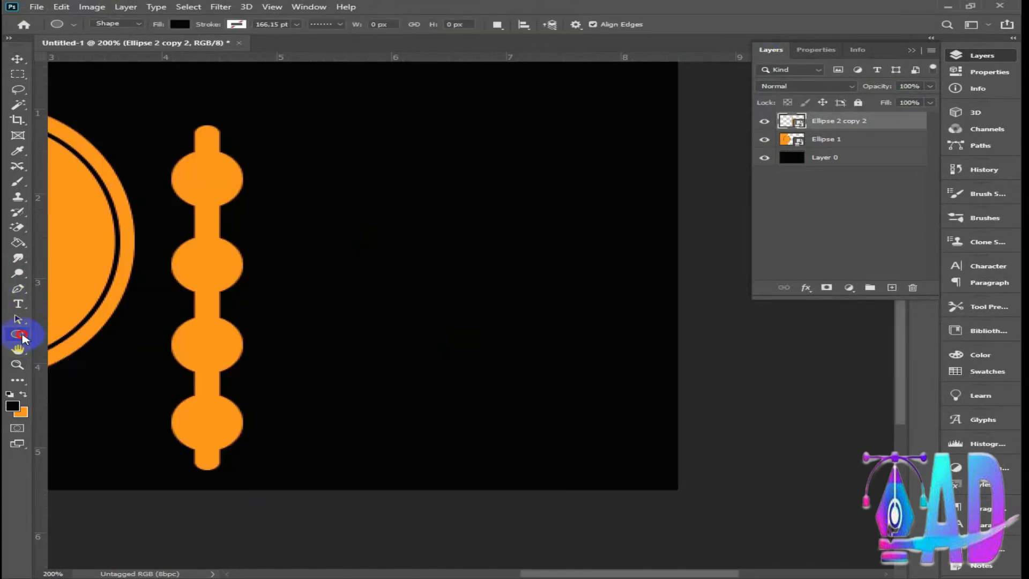
click(264, 171)
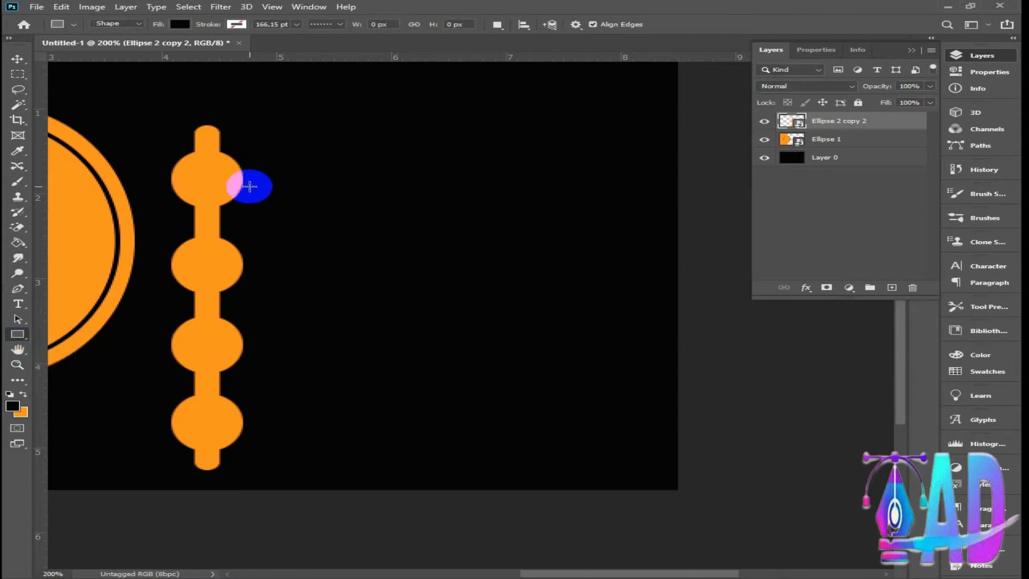
drag(246, 192, 317, 199)
click(909, 49)
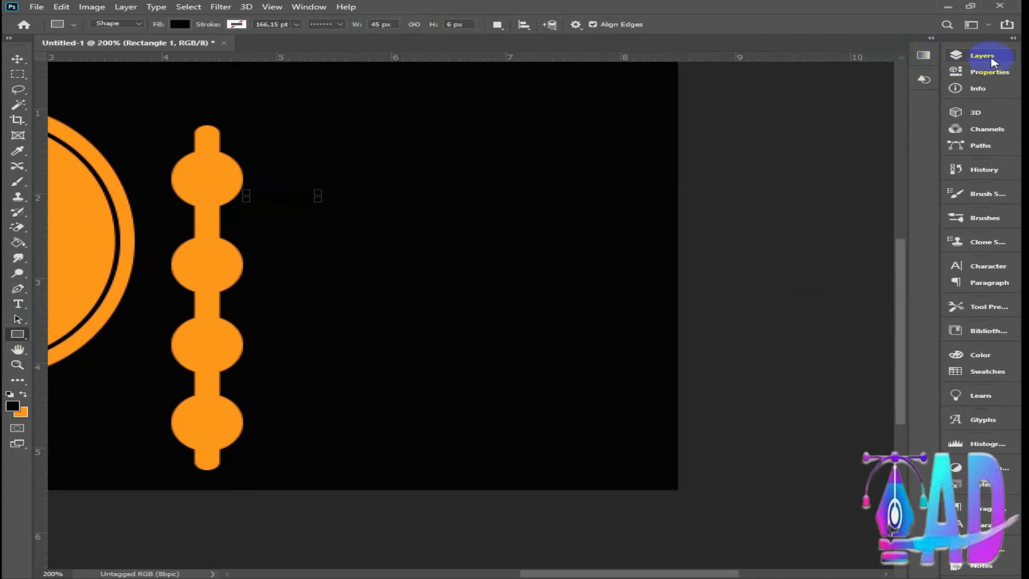
click(991, 59)
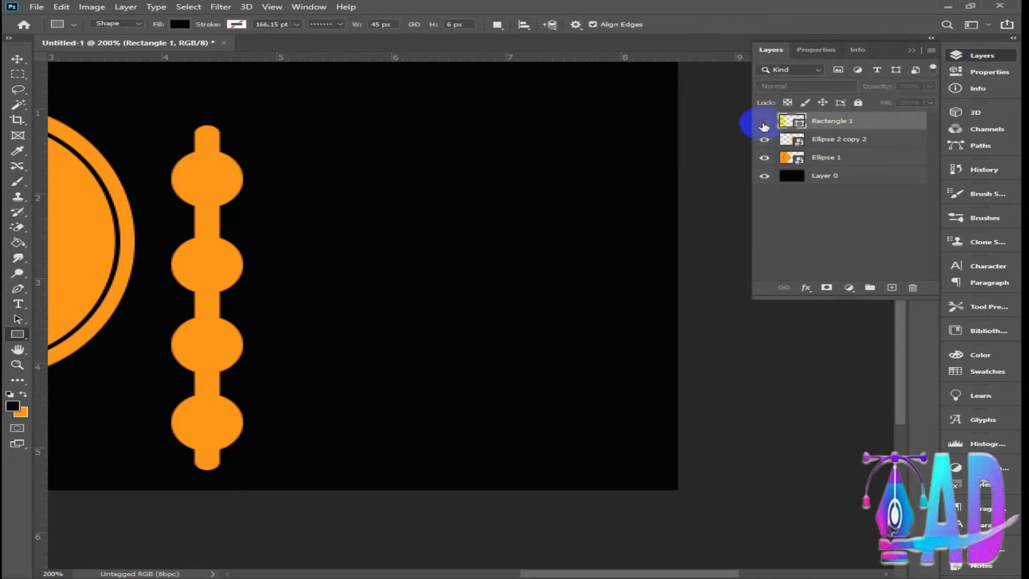
click(912, 287)
click(460, 220)
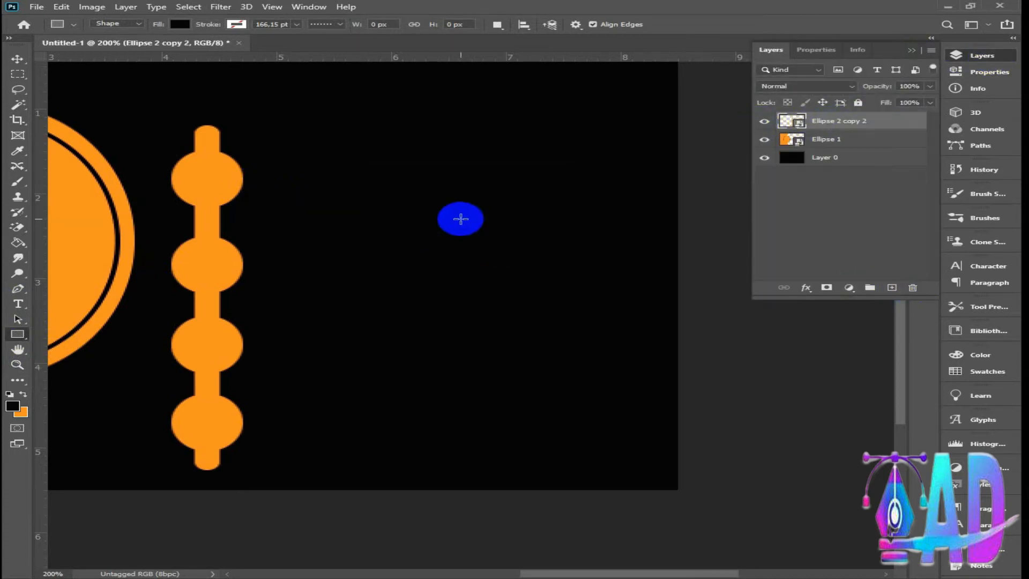
Step: Draw an orange rectangle about 187 by 13 px on a new layer beside the uppermost small circle
click(892, 287)
drag(256, 174, 553, 189)
click(771, 125)
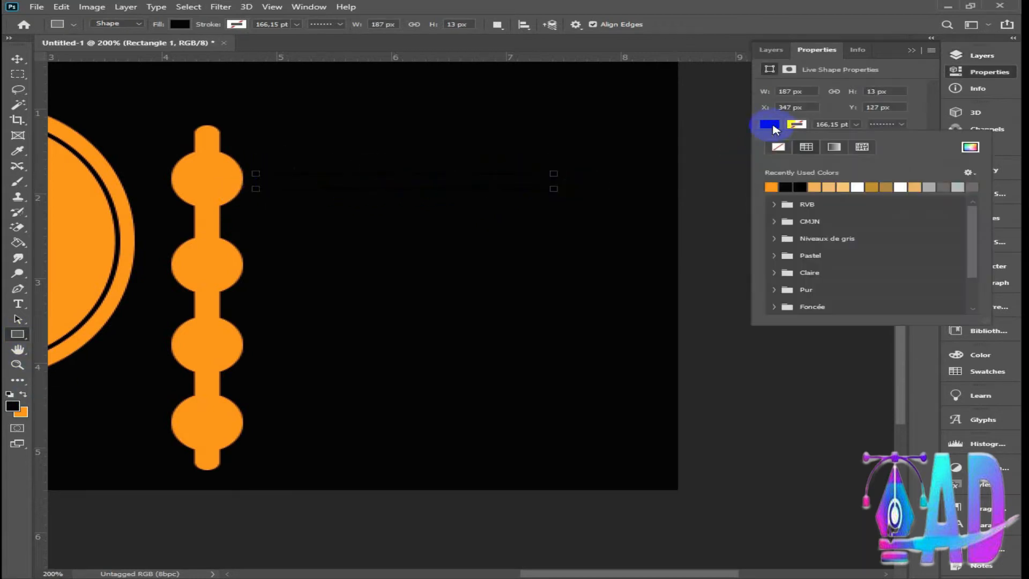
click(771, 187)
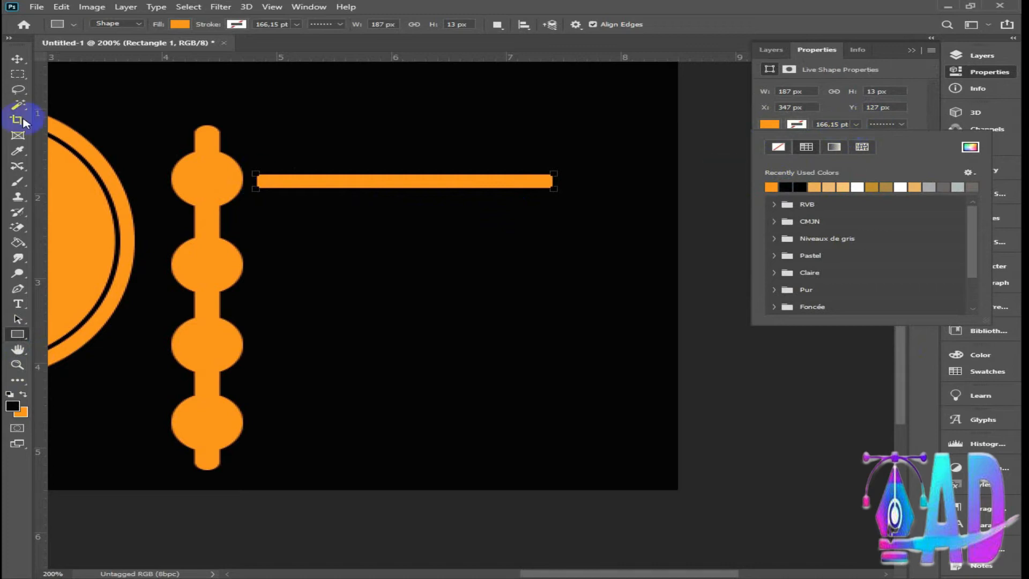
Step: Thin the orange rectangle to a line 3 px high at about X 346.5, Y 143.5 px
key(v)
key(ctrl+t)
drag(405, 188, 451, 195)
click(789, 24)
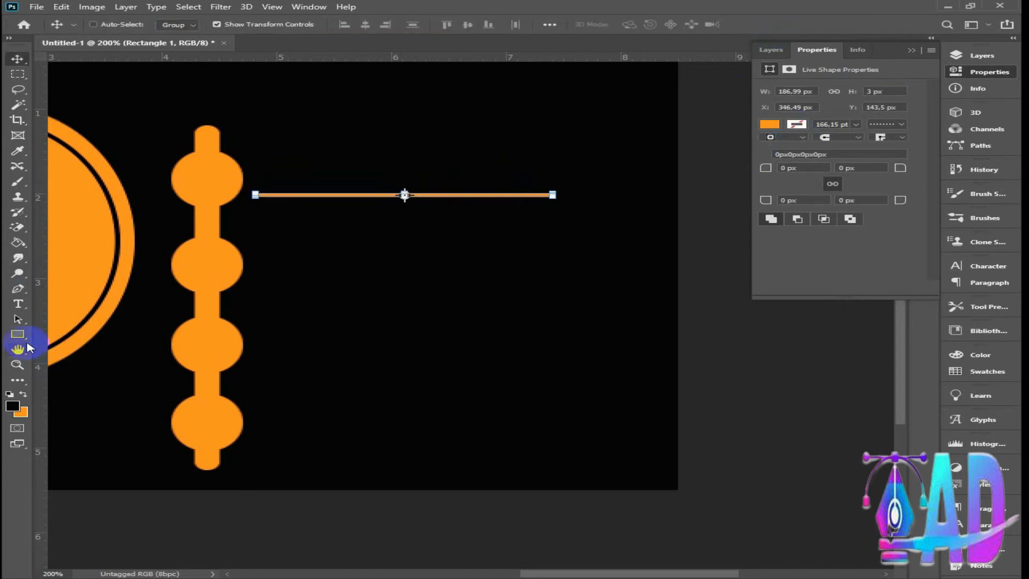
Step: Draw a short, thin orange vertical bar and fit it upright at the horizontal line's end nearest the circle
click(18, 334)
mouse_move(347, 263)
mouse_down()
mouse_move(352, 293)
mouse_move(248, 174)
mouse_up()
key(ctrl+t)
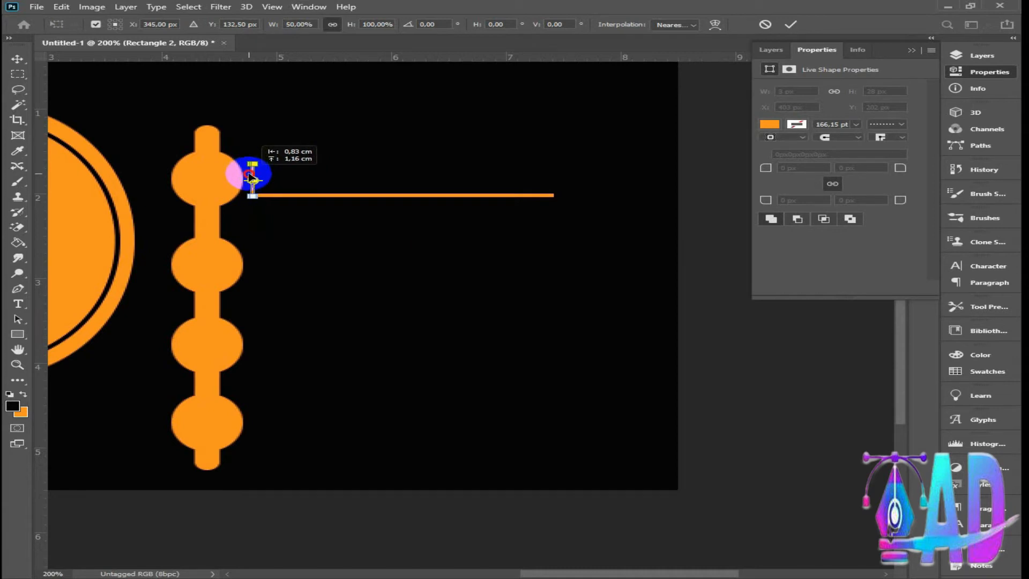
click(792, 24)
Step: Shift the horizontal line slightly away from the short vertical bar to leave a small gap between them
click(958, 56)
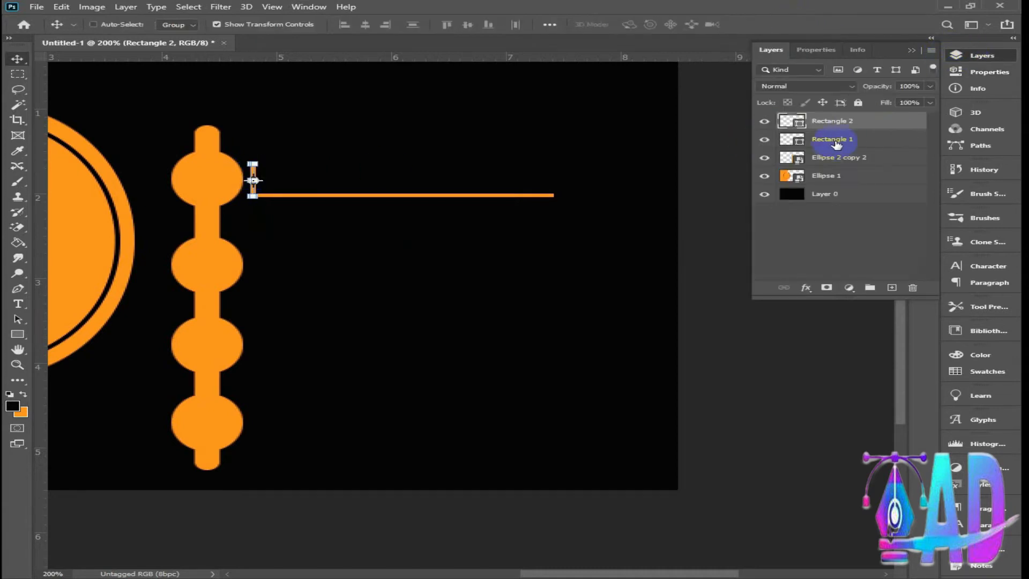
click(830, 139)
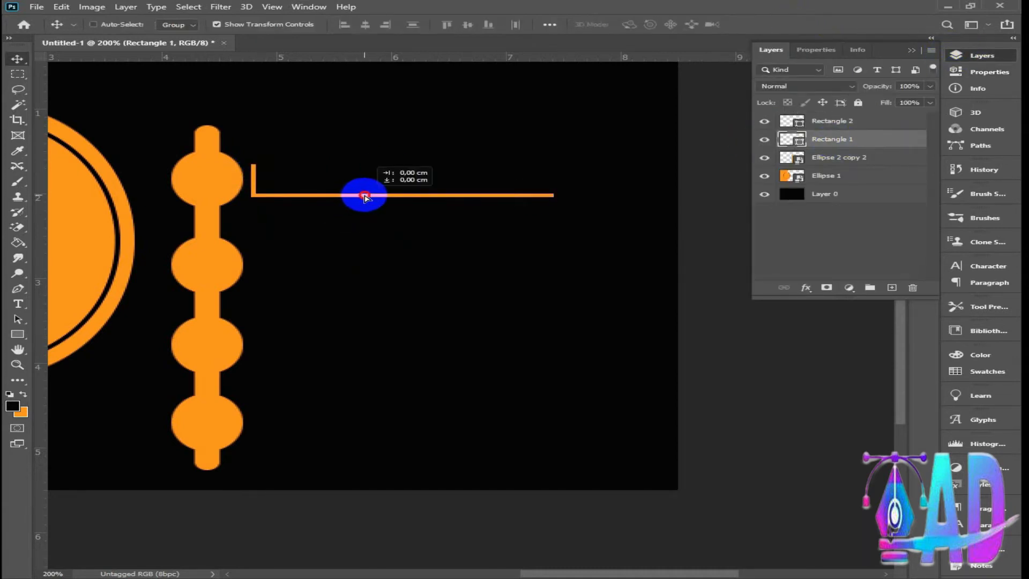
drag(368, 195, 365, 196)
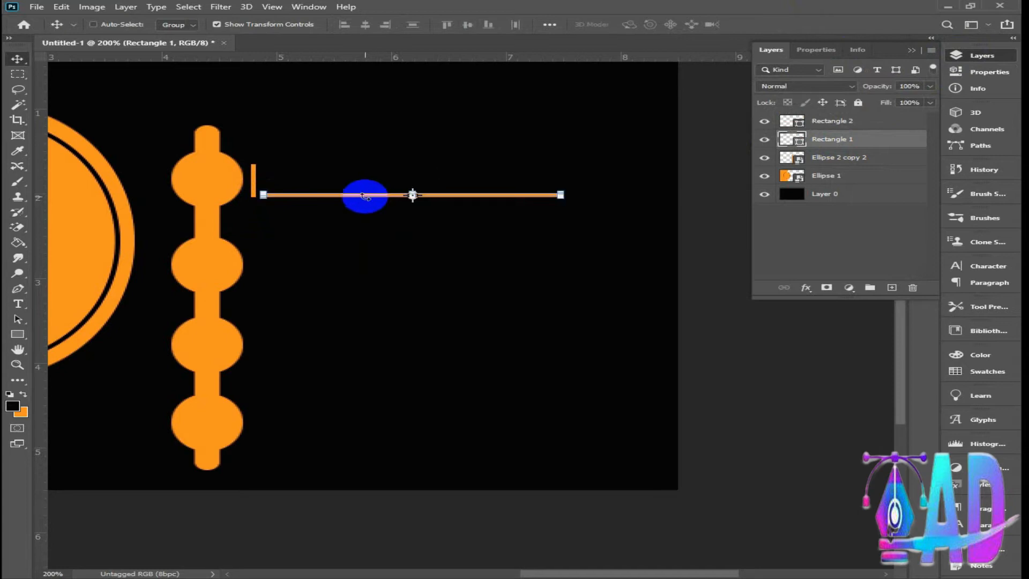
Step: Duplicate the short bar and horizontal line together three times, placing one pair beside each remaining small circle
click(831, 122)
shift+click(830, 138)
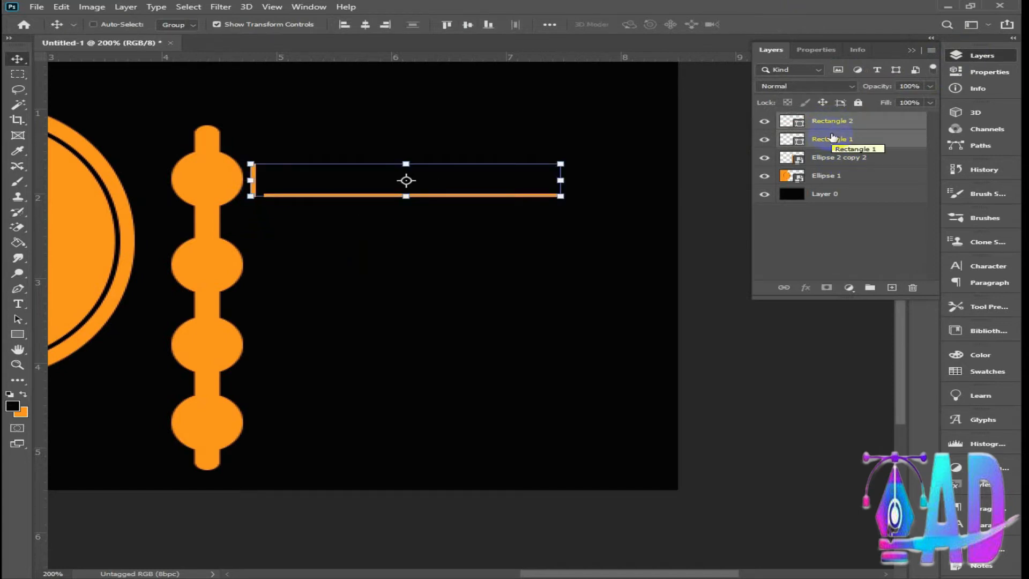
key(ctrl+j)
drag(452, 186, 449, 430)
key(ctrl+j)
key(ctrl+j)
Step: Convert all four pairs of short bars and horizontal lines into one smart object
click(859, 140)
ctrl+click(844, 121)
ctrl+click(844, 157)
ctrl+click(843, 176)
ctrl+click(844, 194)
ctrl+click(841, 212)
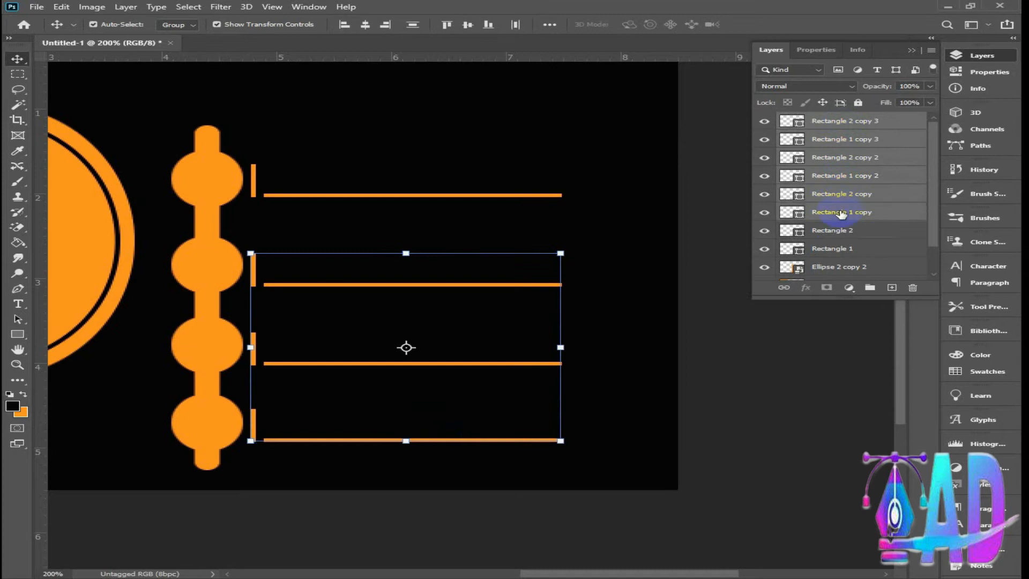
ctrl+click(840, 231)
ctrl+click(831, 249)
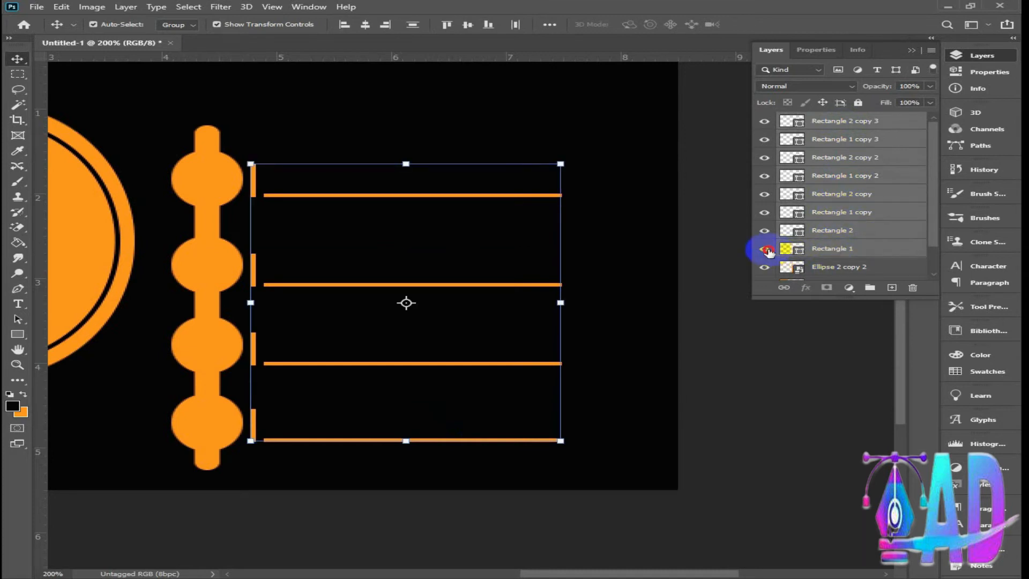
right_click(825, 252)
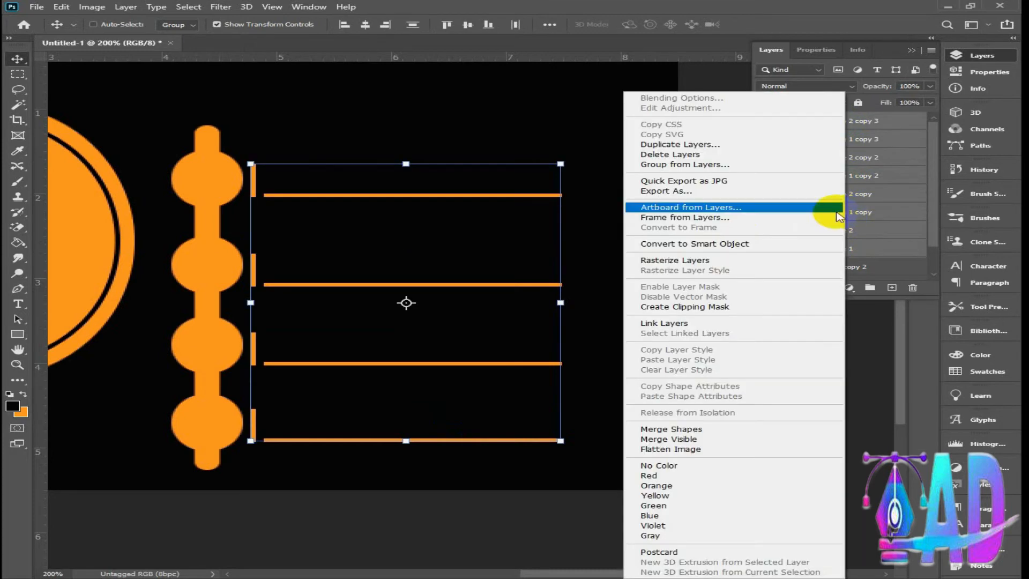
click(741, 241)
Step: Draw a white ellipse about 29 by 33 px inside the uppermost small orange circle
click(17, 364)
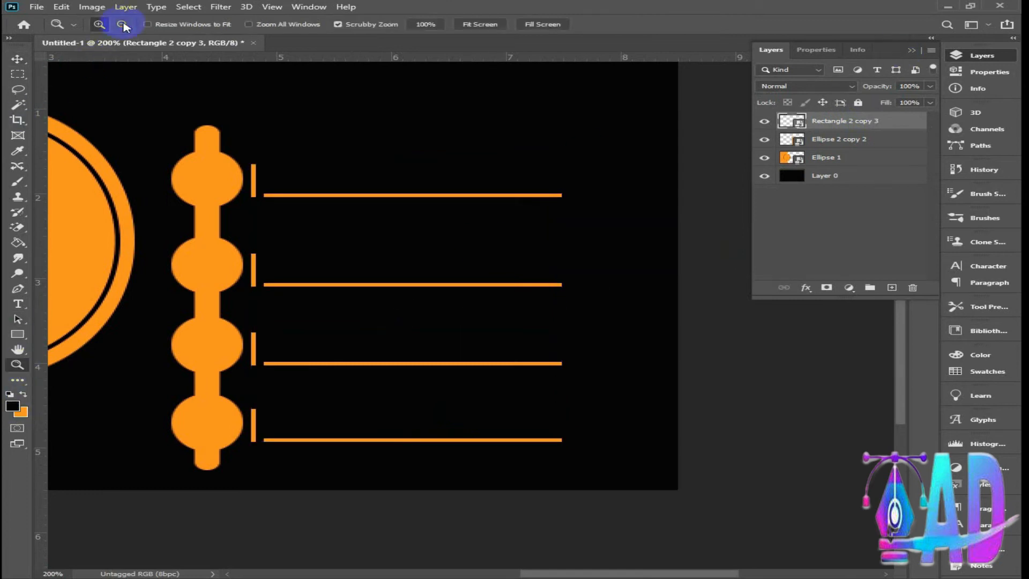
click(122, 24)
click(419, 225)
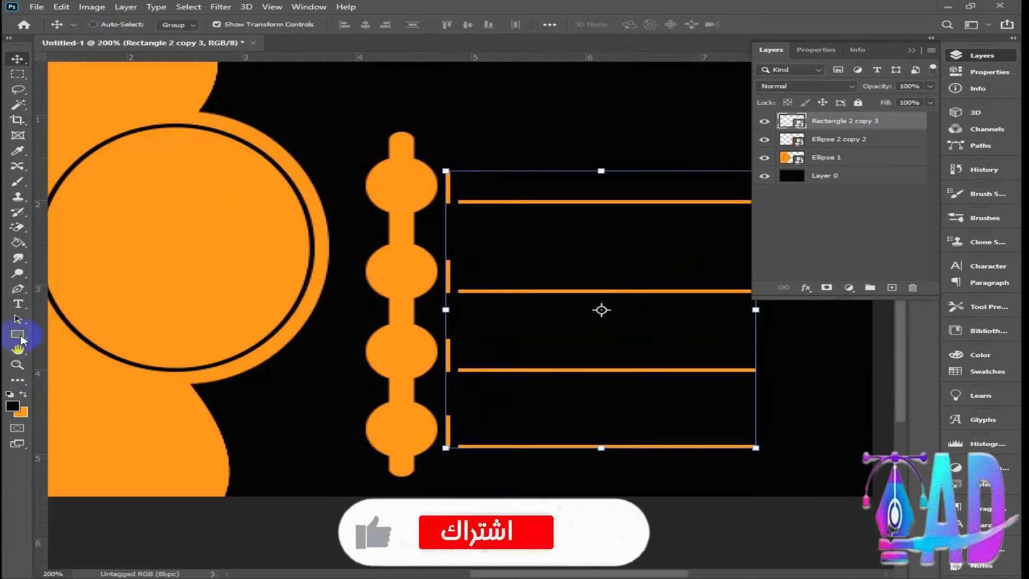
click(17, 334)
click(73, 356)
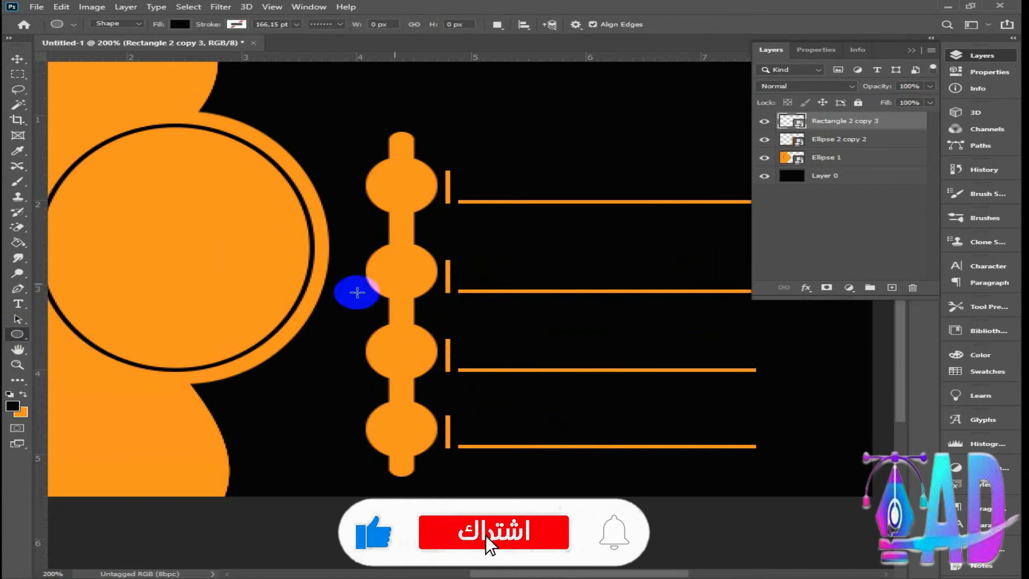
drag(379, 166, 423, 202)
click(768, 142)
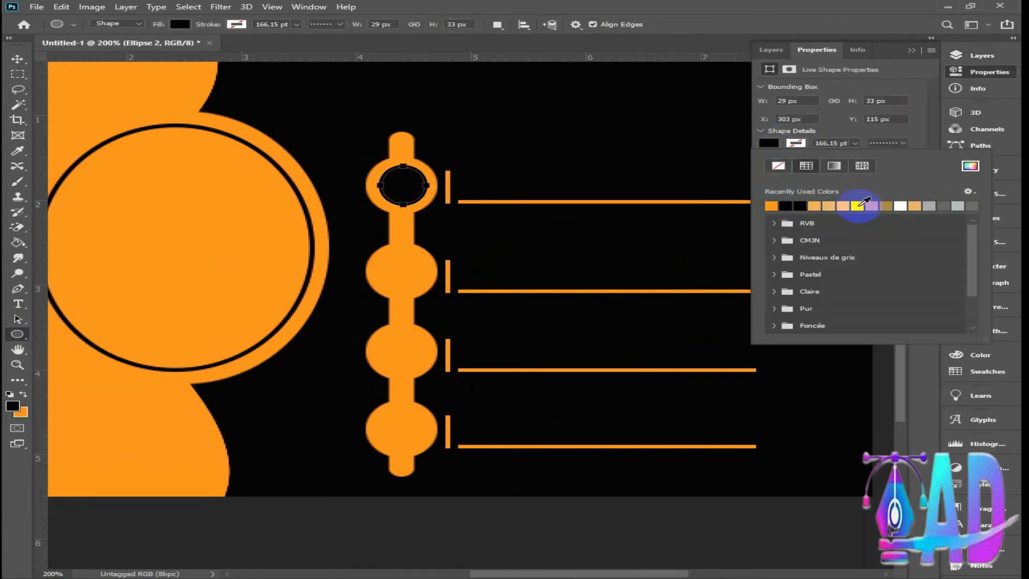
click(858, 205)
Step: Enlarge the white ellipse to about 34.6 by 39.4 px and centre it in the orange circle
key(v)
drag(425, 204, 417, 199)
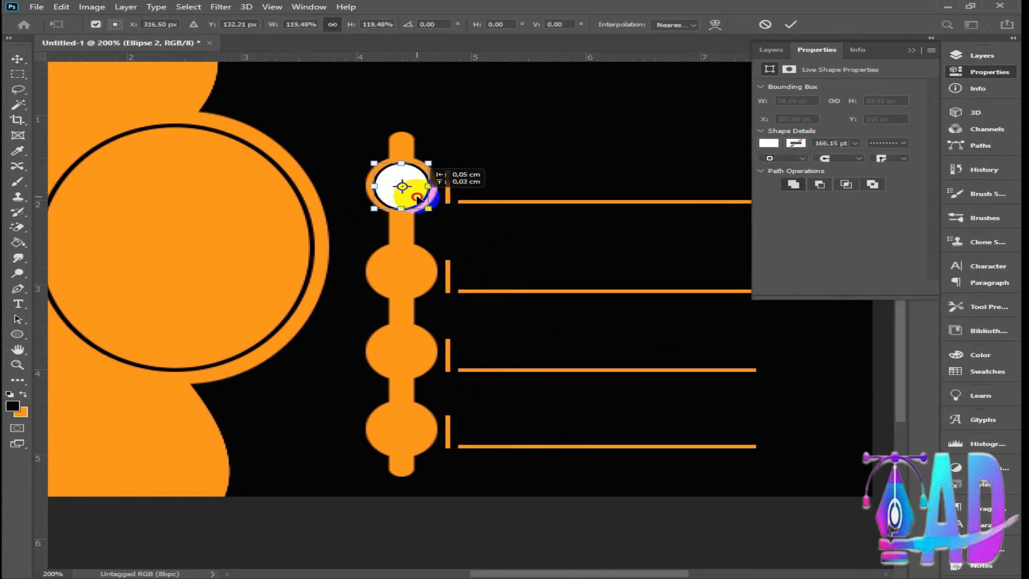
click(790, 24)
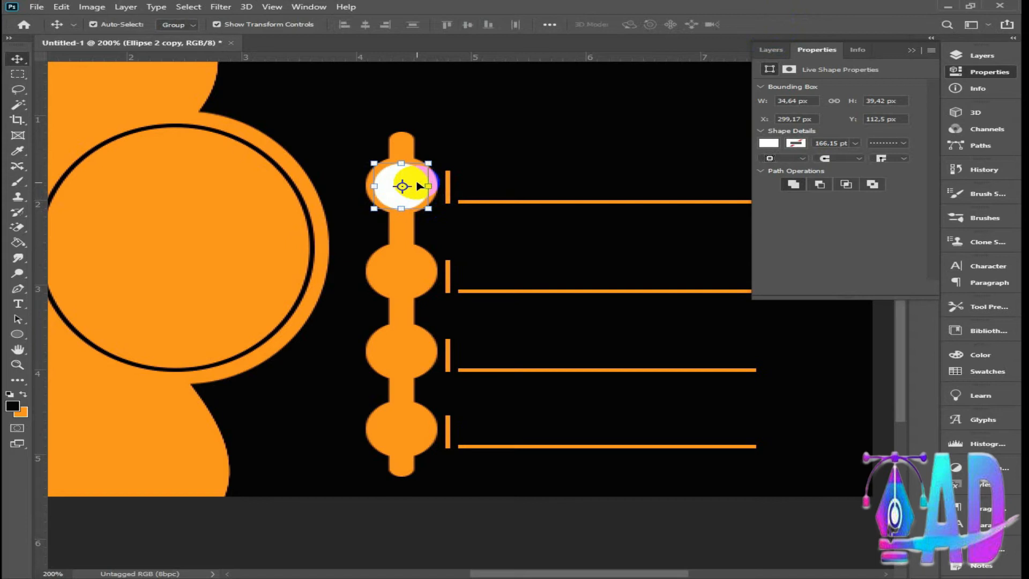
Step: Copy the white ellipse into the other three orange circles, stretching the lowest copy to about 34.6 by 40.4 px
drag(417, 199, 404, 455)
key(ctrl+t)
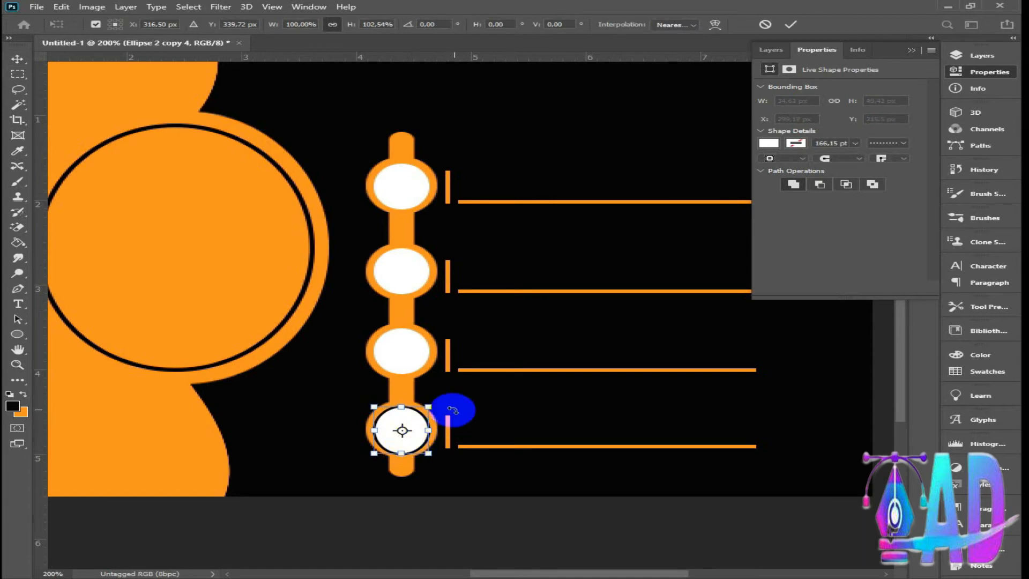
click(789, 25)
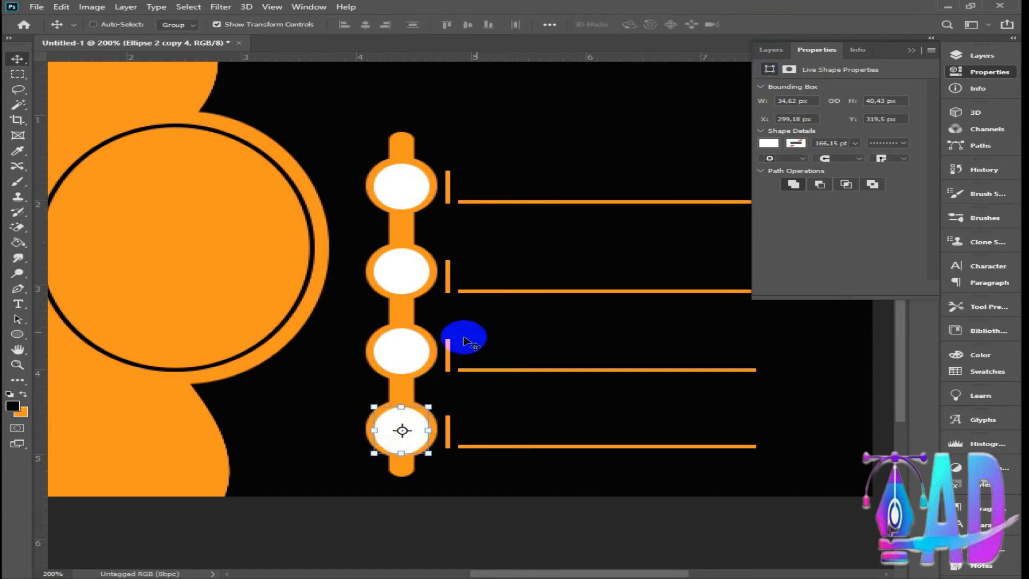
Step: Convert the four white ellipses into one smart object
click(980, 55)
shift+click(850, 174)
right_click(839, 142)
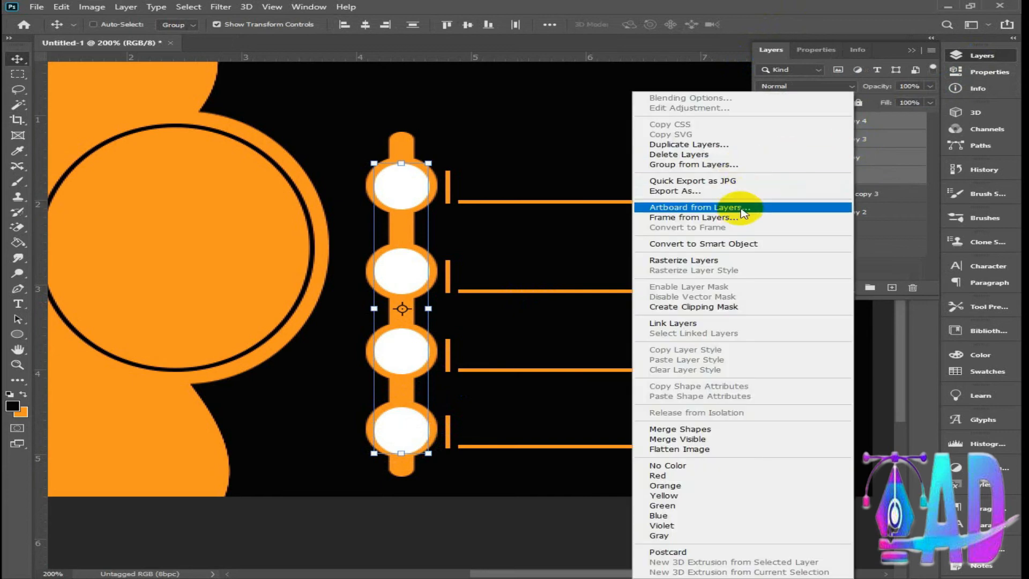
click(744, 244)
click(764, 139)
click(764, 139)
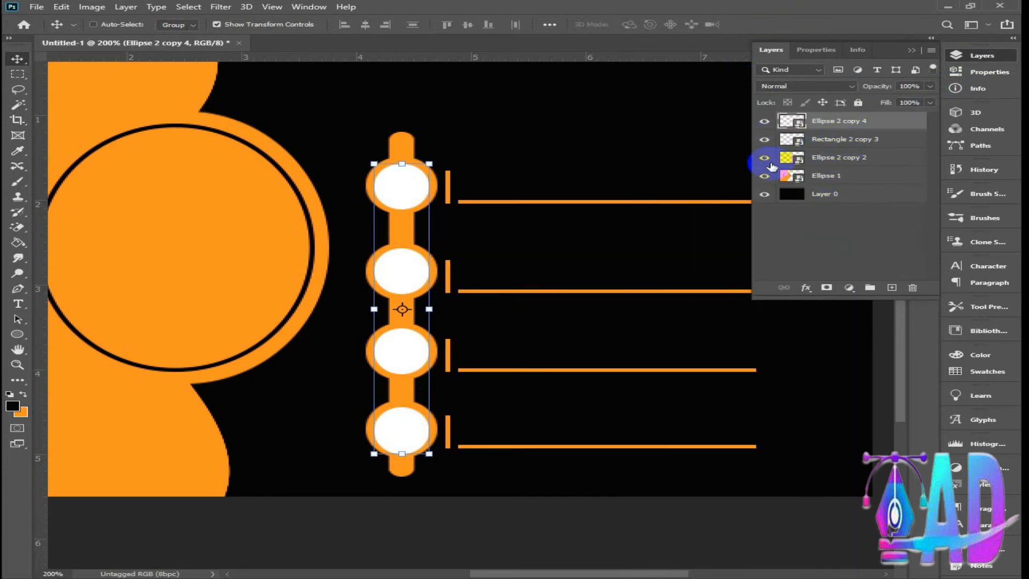
Step: Combine the white ellipses and the orange circle bar into one smart object
ctrl+click(850, 158)
right_click(850, 157)
click(734, 190)
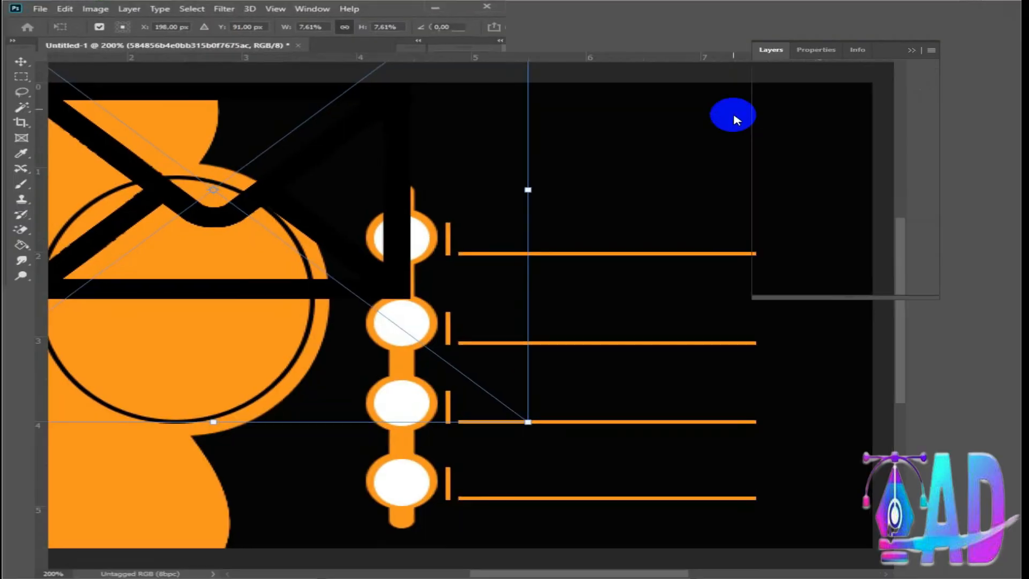
Step: Scale the placed envelope icon to about 0.79% and centre it in the second white circle
drag(527, 422, 261, 238)
drag(193, 207, 638, 547)
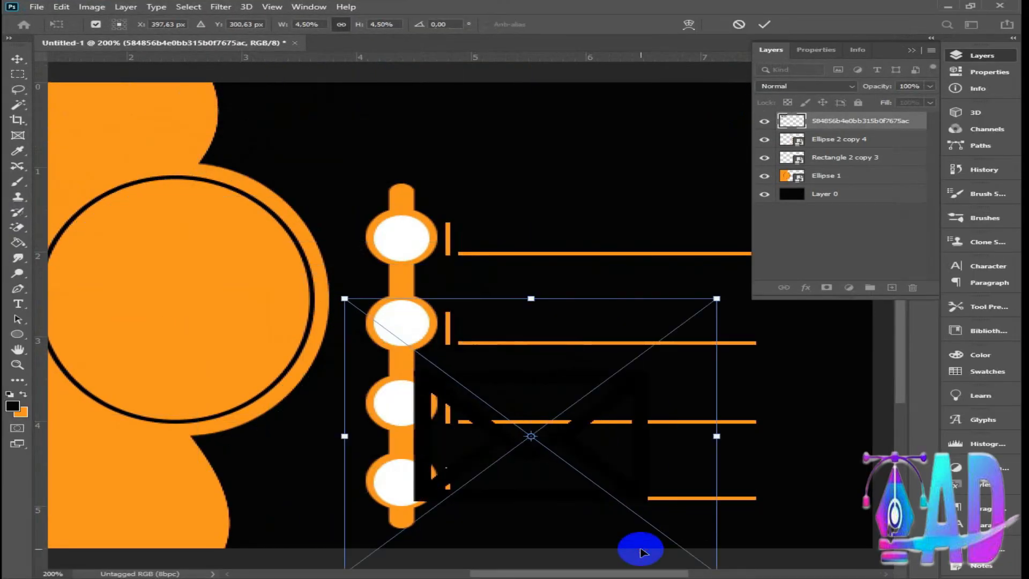
drag(688, 517, 650, 471)
drag(676, 527, 425, 326)
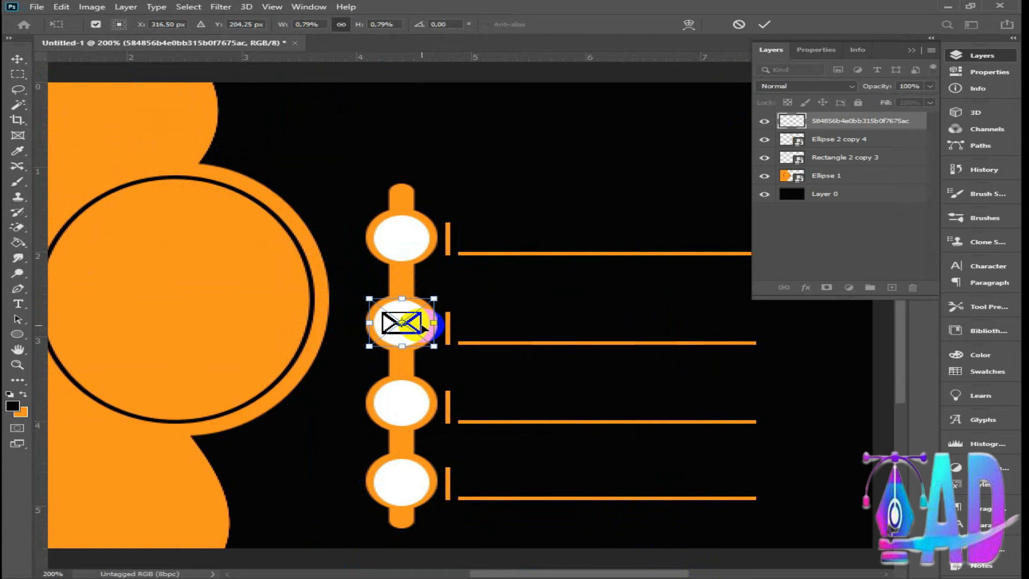
click(767, 25)
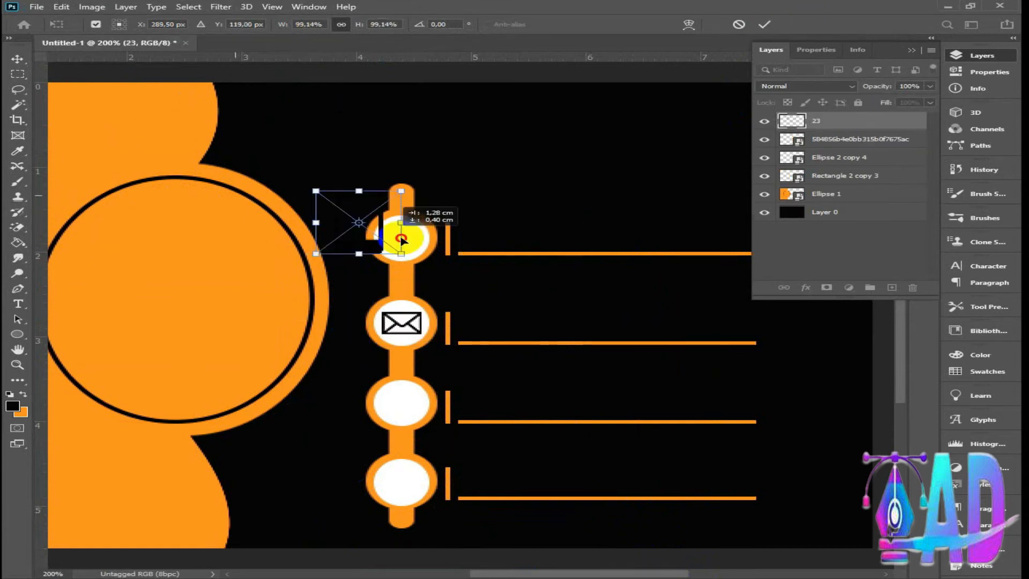
Step: Fit the placed phone icon in the uppermost white circle and the shrunken globe icon in the third one
drag(387, 238, 408, 243)
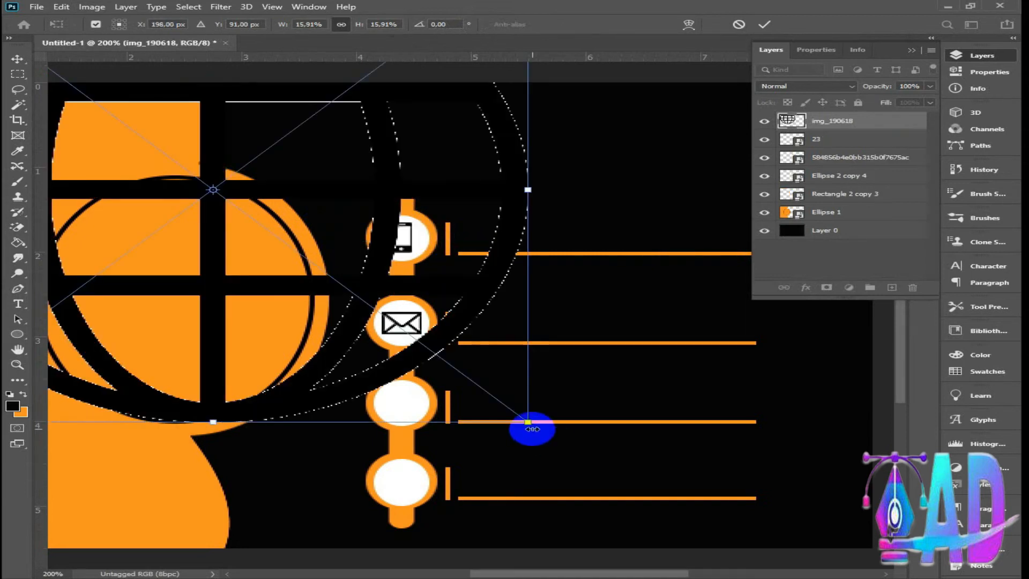
drag(528, 422, 35, 163)
drag(56, 95, 615, 459)
drag(679, 471, 434, 403)
click(766, 25)
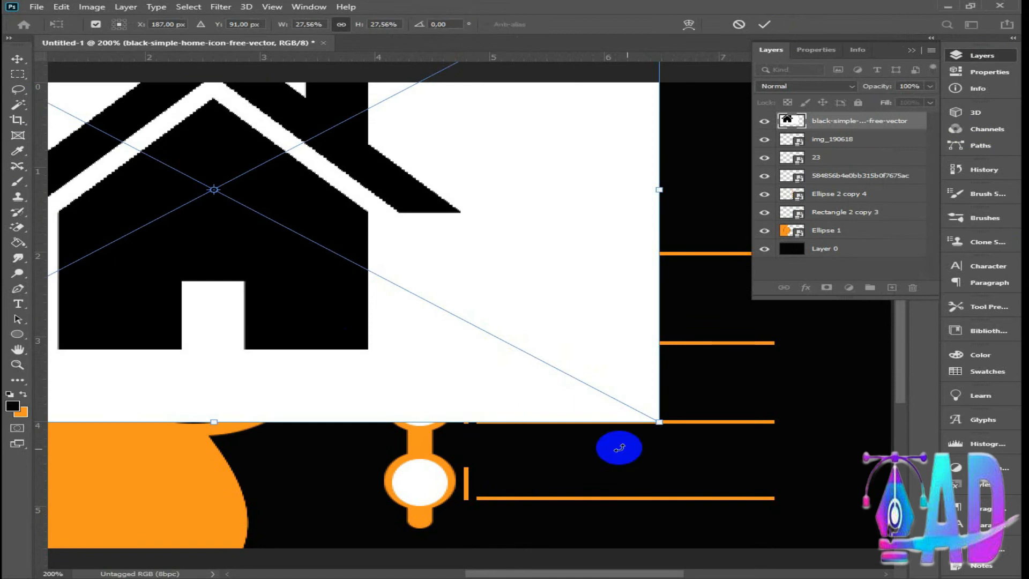
Step: Scale the placed house image to about 14.31% and position it over the middle of the card
drag(657, 421, 365, 292)
drag(321, 227, 645, 452)
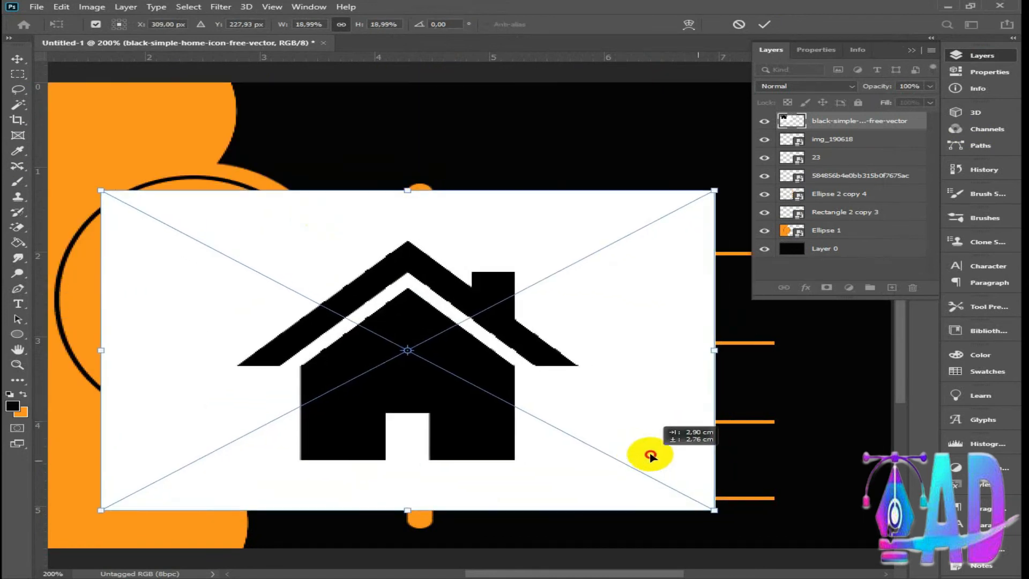
drag(715, 509, 561, 428)
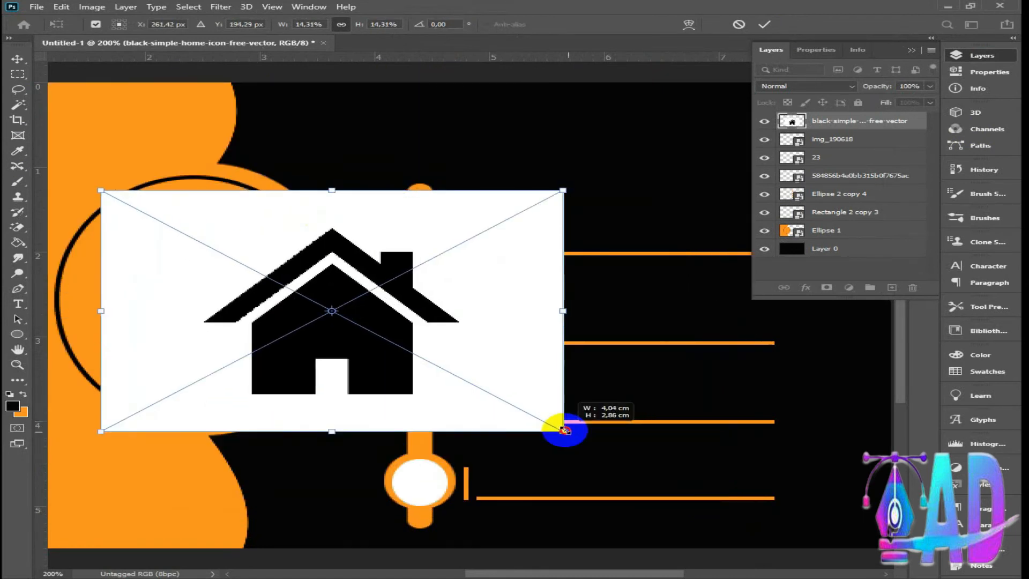
click(764, 24)
Step: Rasterize the house image and erase its white background with the Magic Eraser at tolerance 19
click(18, 228)
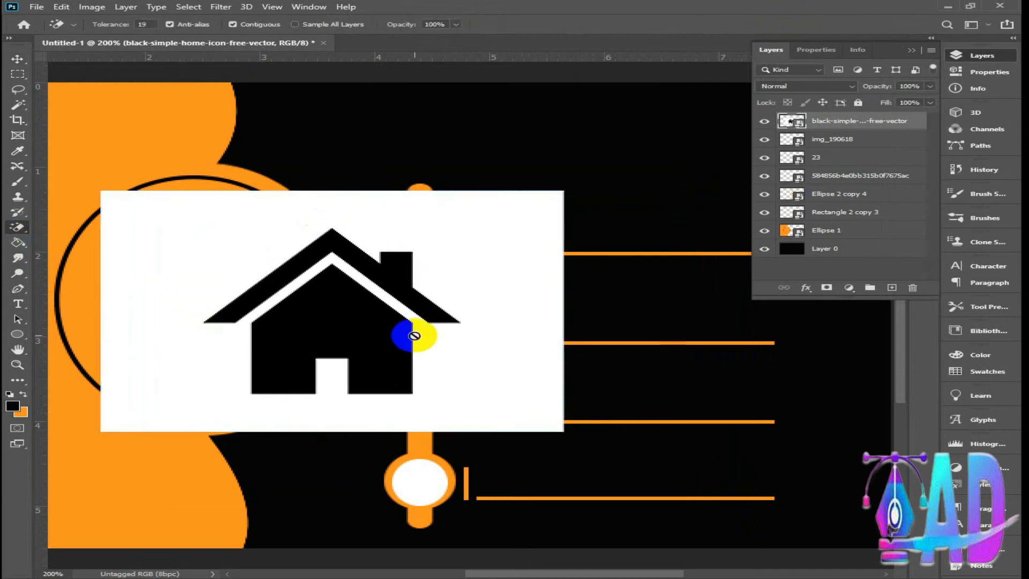
click(466, 277)
click(490, 229)
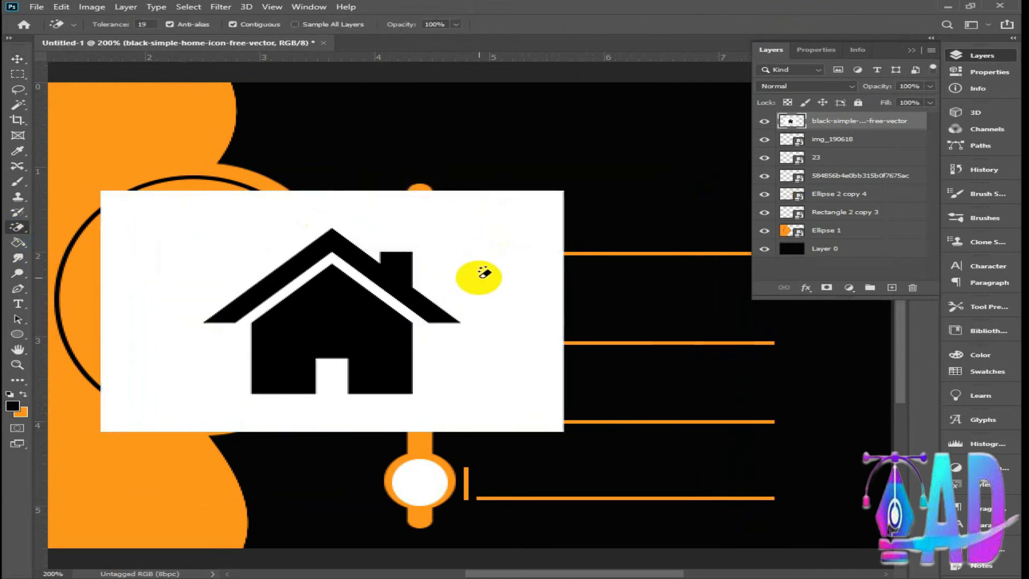
click(476, 274)
click(424, 337)
Step: Scale the house icon to about 17.84% and centre it in the lowest white circle
click(17, 58)
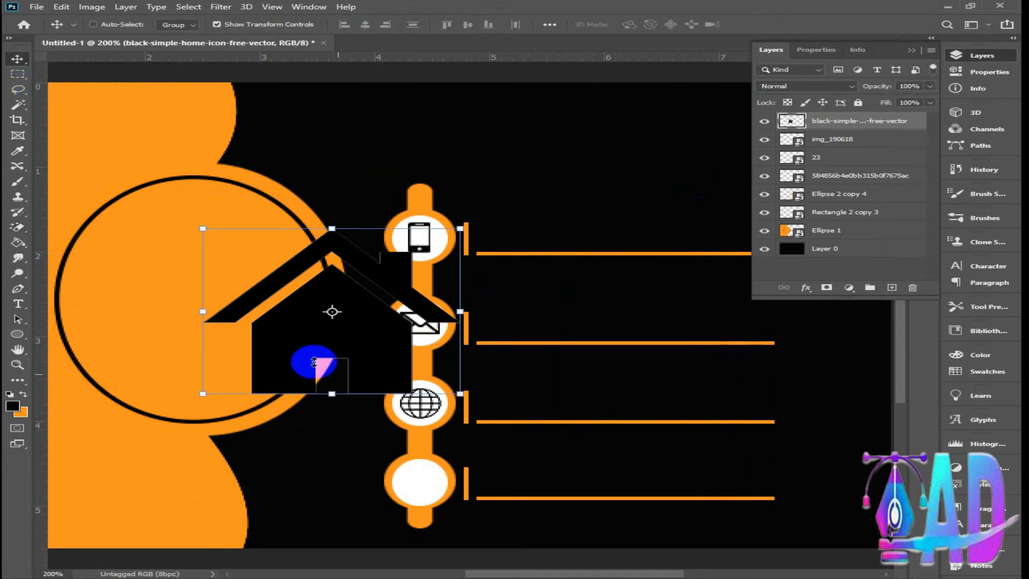
drag(448, 383, 434, 490)
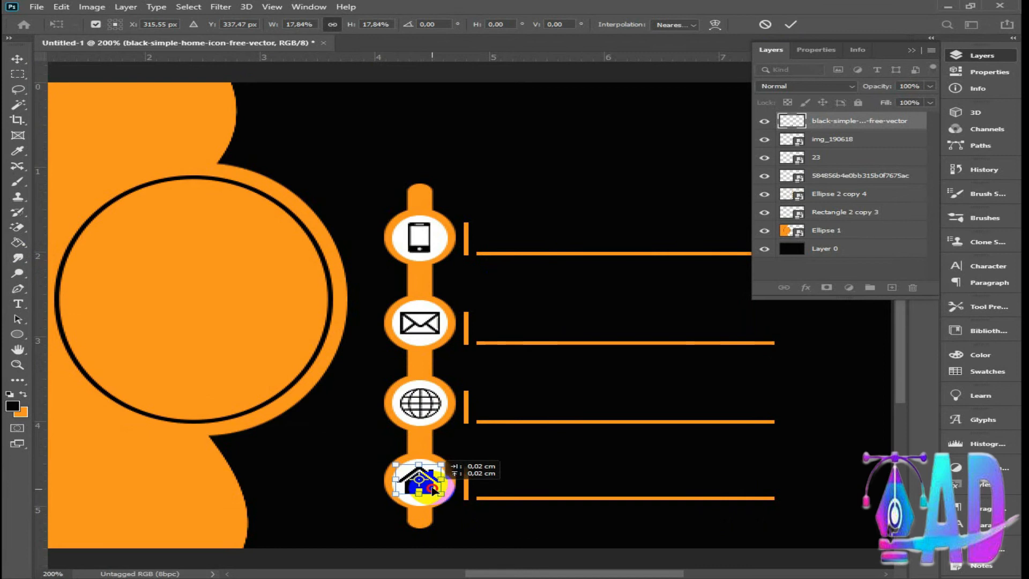
click(791, 24)
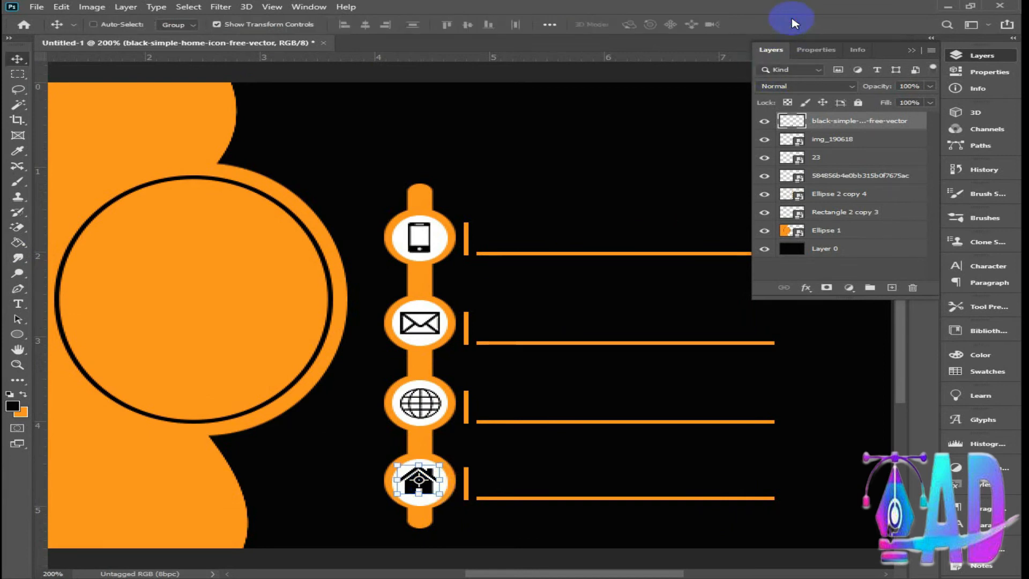
Step: Convert the four icon layers and the circle bar layer into one smart object
click(844, 140)
ctrl+click(840, 158)
ctrl+click(842, 176)
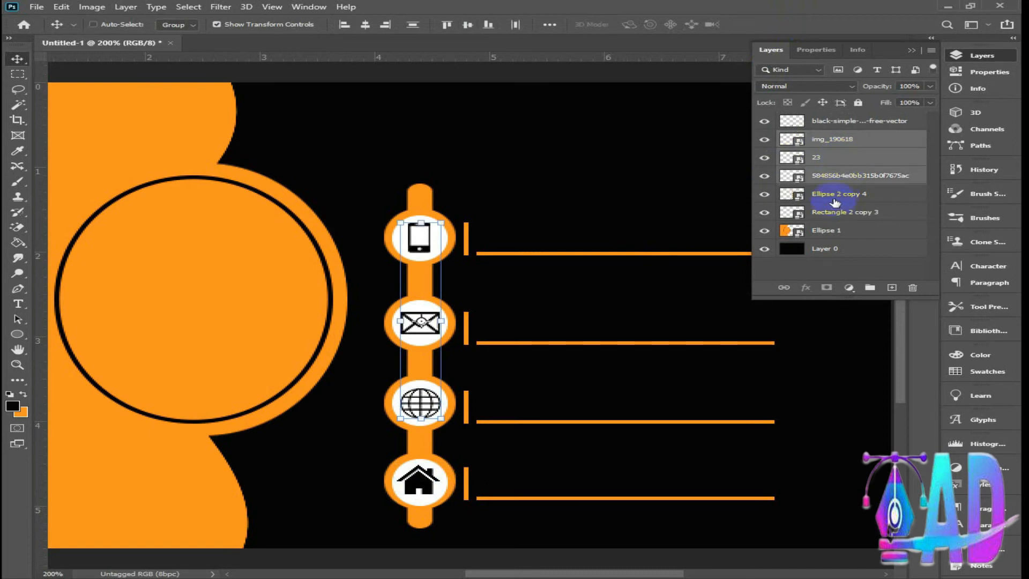
click(763, 197)
click(763, 196)
ctrl+click(853, 196)
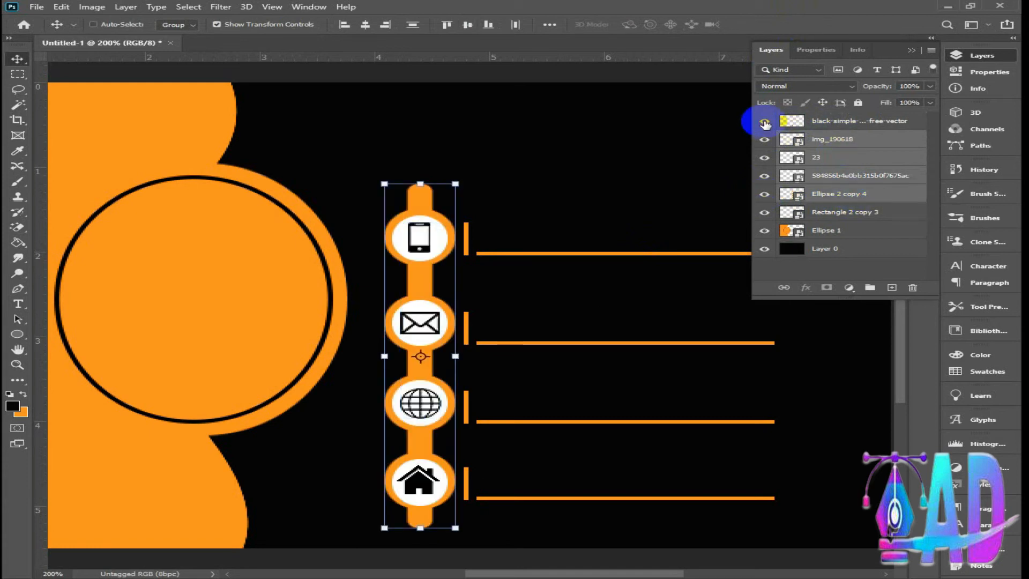
ctrl+click(809, 122)
right_click(809, 123)
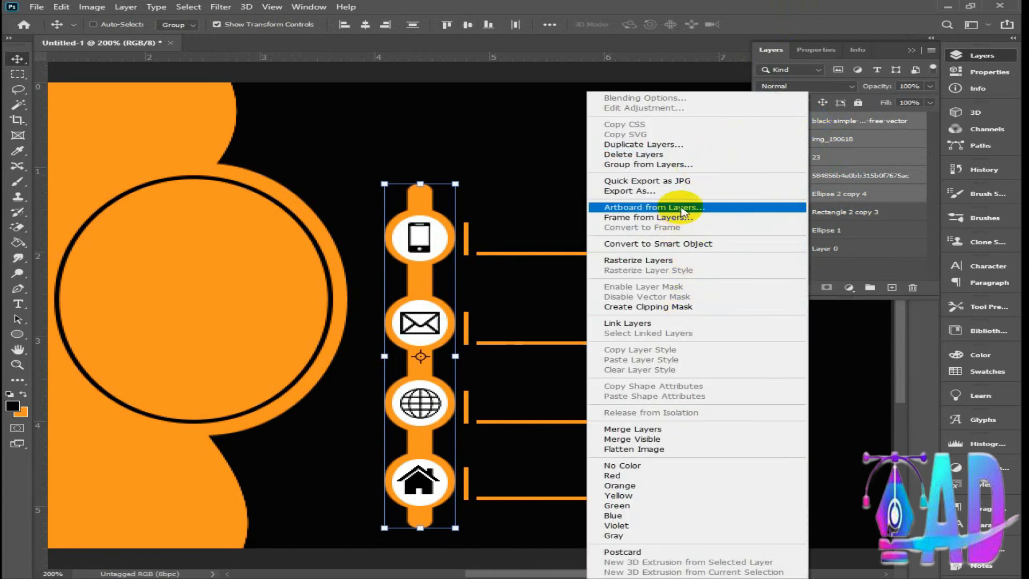
click(675, 245)
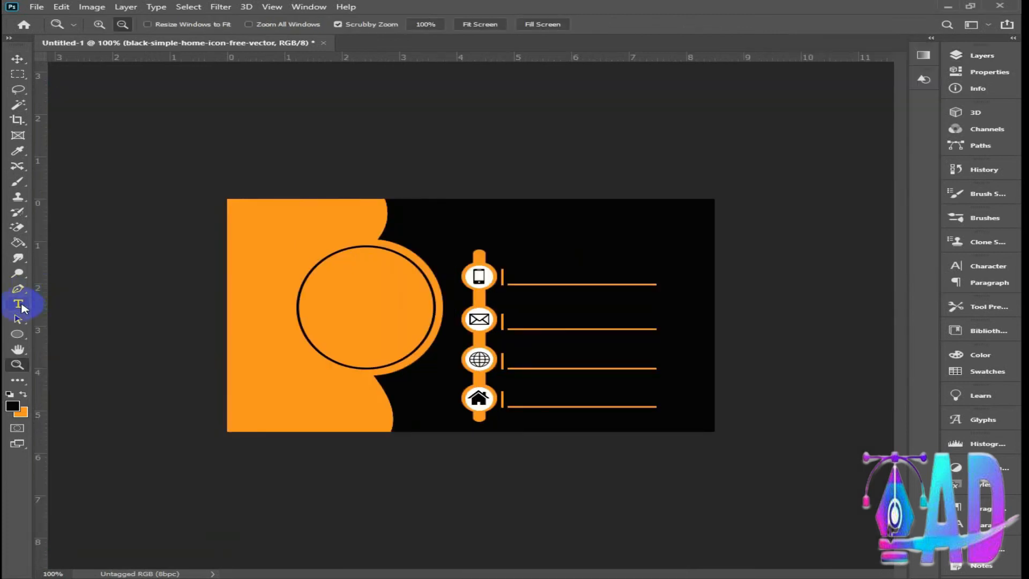
Step: Add the text NAME SURNAME in white 15 pt Eras Bold ITC near the card's upper edge
alt+click(523, 230)
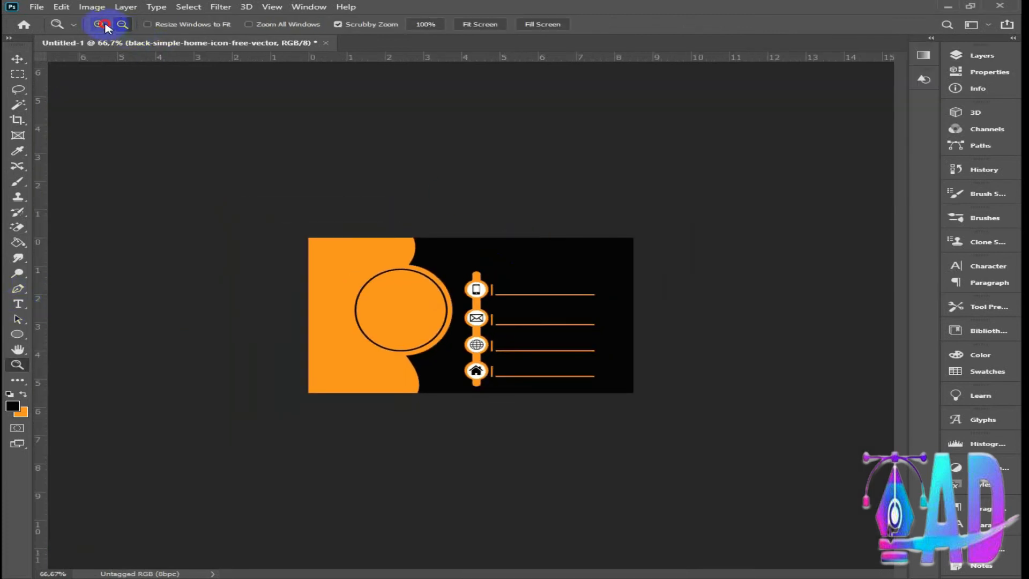
click(476, 302)
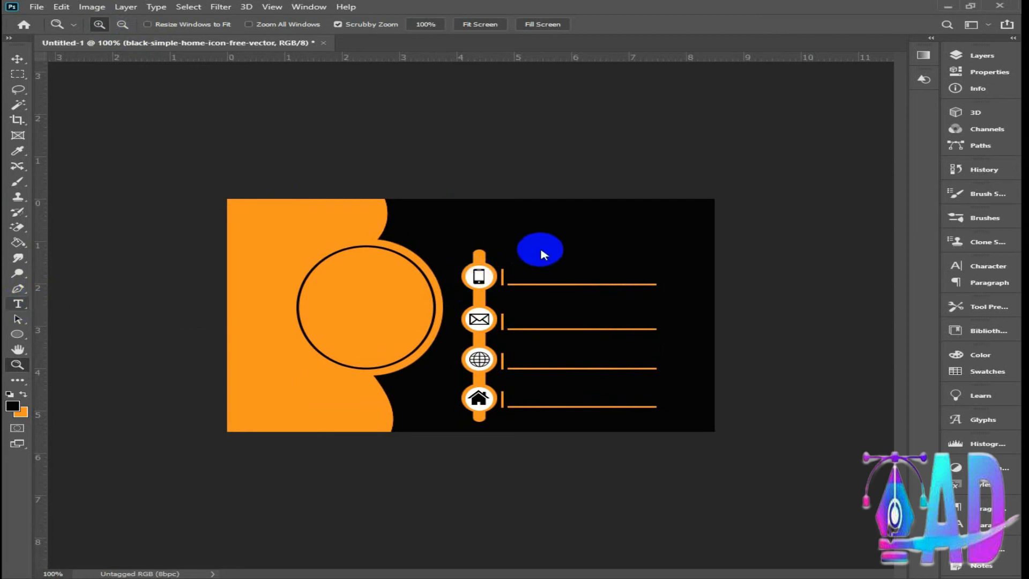
click(25, 304)
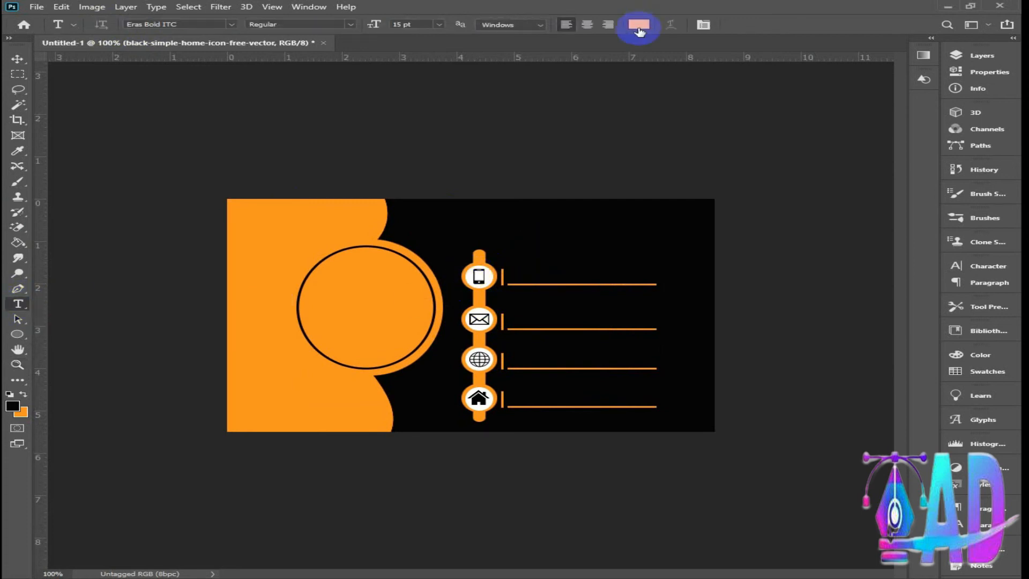
click(639, 24)
click(552, 344)
click(909, 334)
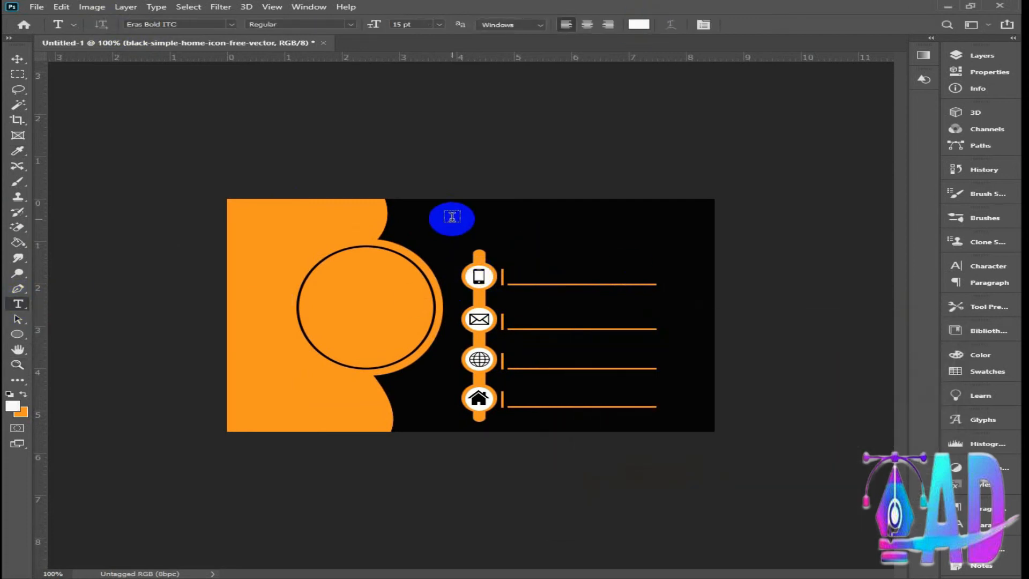
click(463, 240)
text(NAME SURNAME)
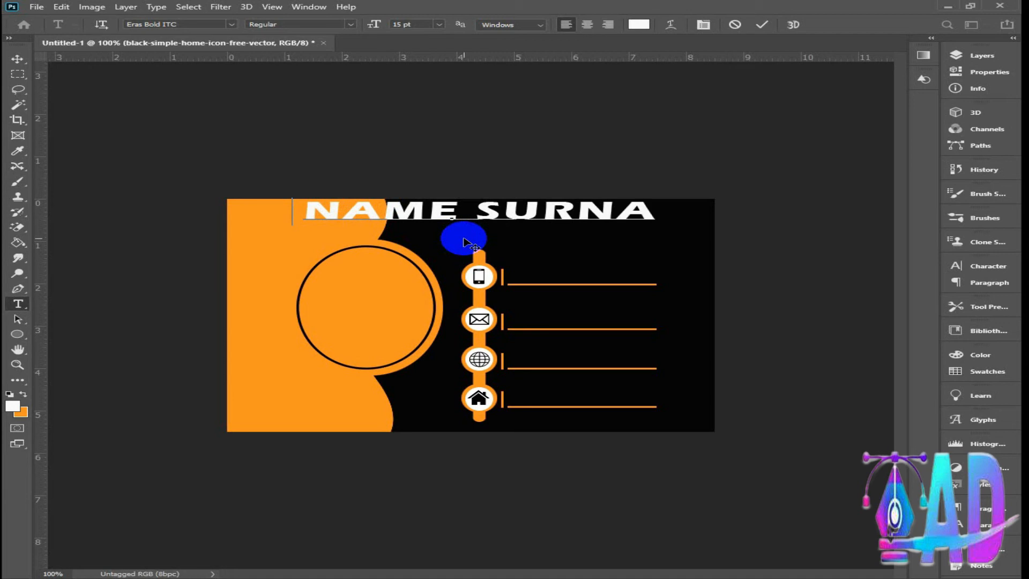
click(761, 25)
Step: Resize the NAME SURNAME text to about 3.84 by 0.59 cm and place it above the icon bar
click(17, 60)
drag(586, 212, 583, 229)
drag(729, 226, 541, 218)
drag(474, 223, 690, 224)
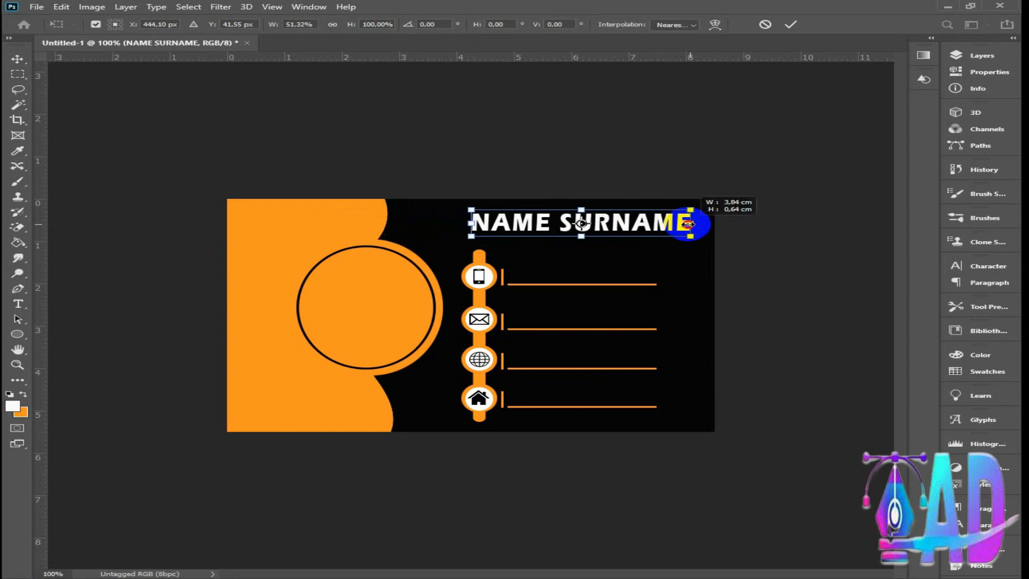
drag(580, 235, 583, 235)
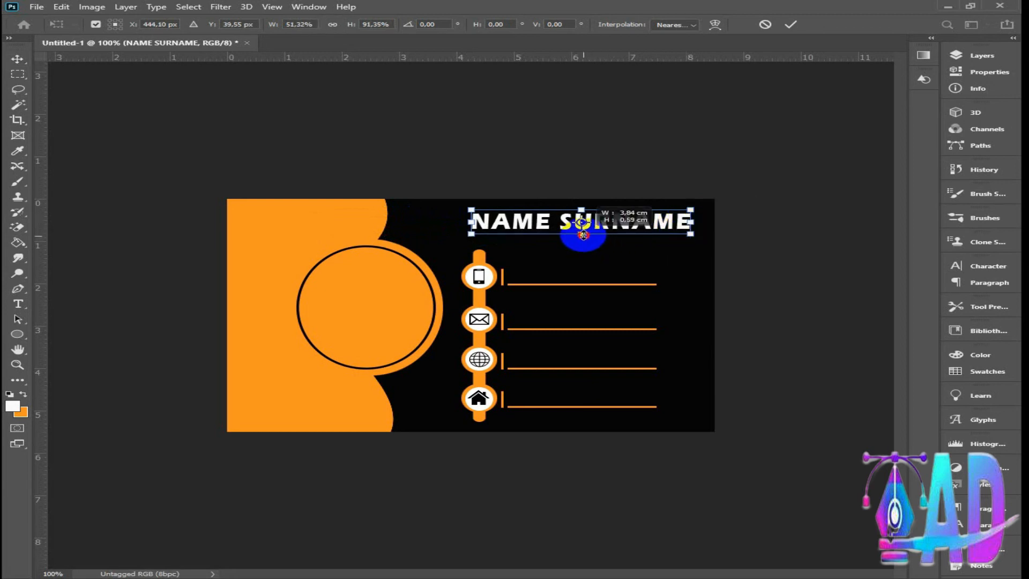
click(790, 24)
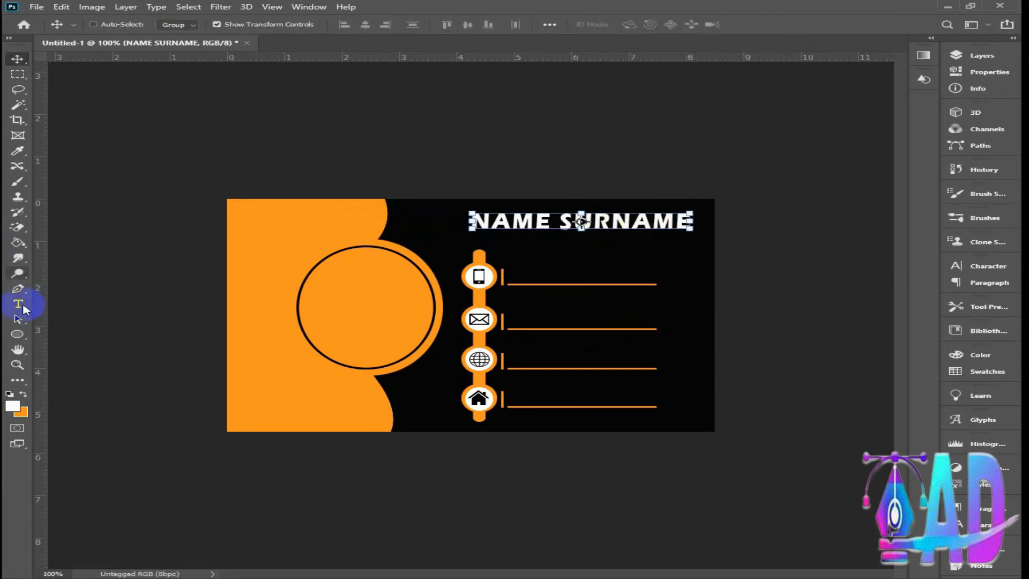
Step: Add a white text line with the contact's phone number beside the phone icon
click(18, 303)
click(531, 274)
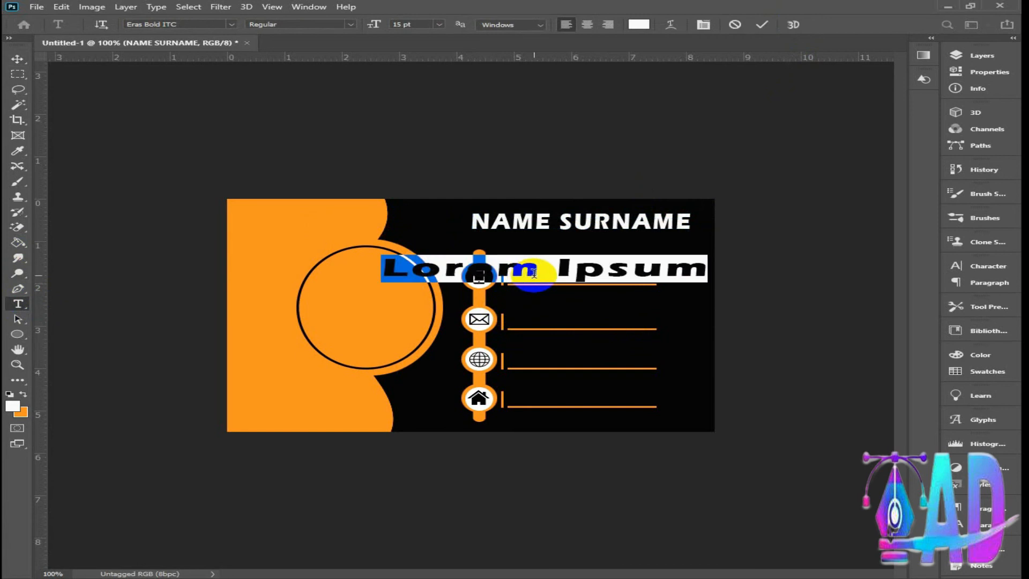
key(BackSpace)
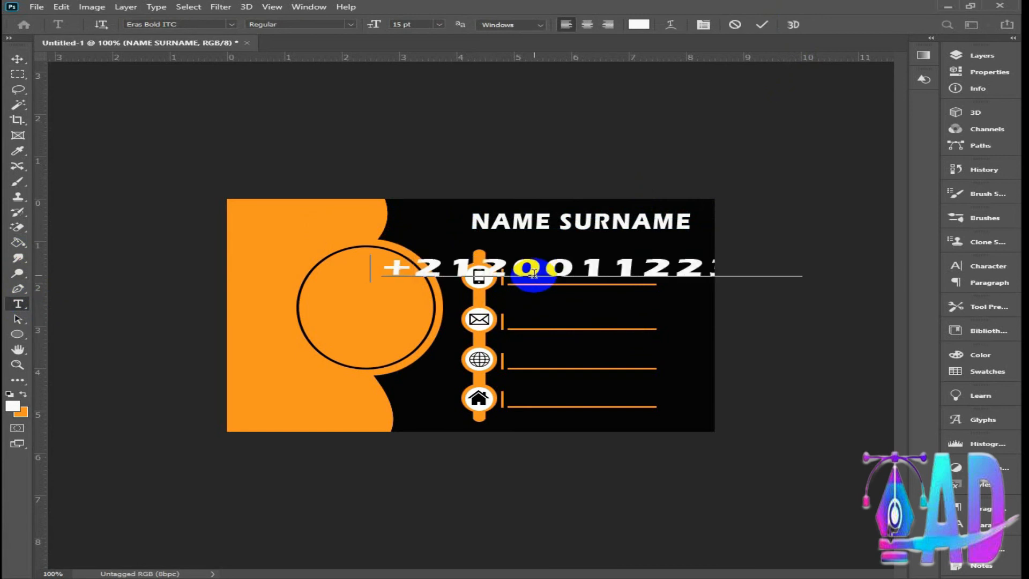
click(761, 24)
Step: Shrink the phone number text and seat it just above the uppermost contact line
click(17, 58)
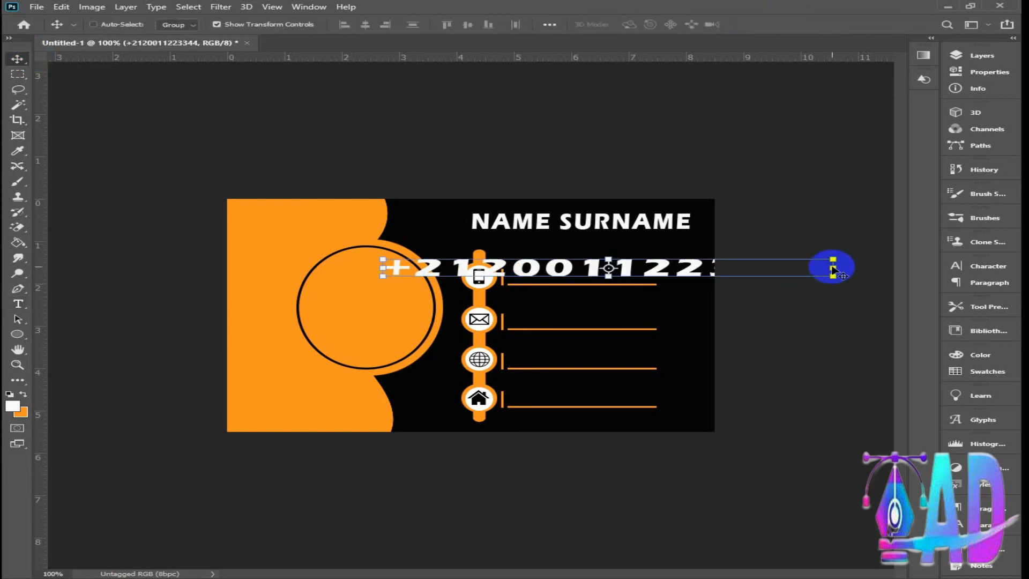
drag(835, 267, 562, 268)
drag(517, 271, 592, 268)
drag(680, 262, 578, 261)
click(790, 24)
key(ctrl+t)
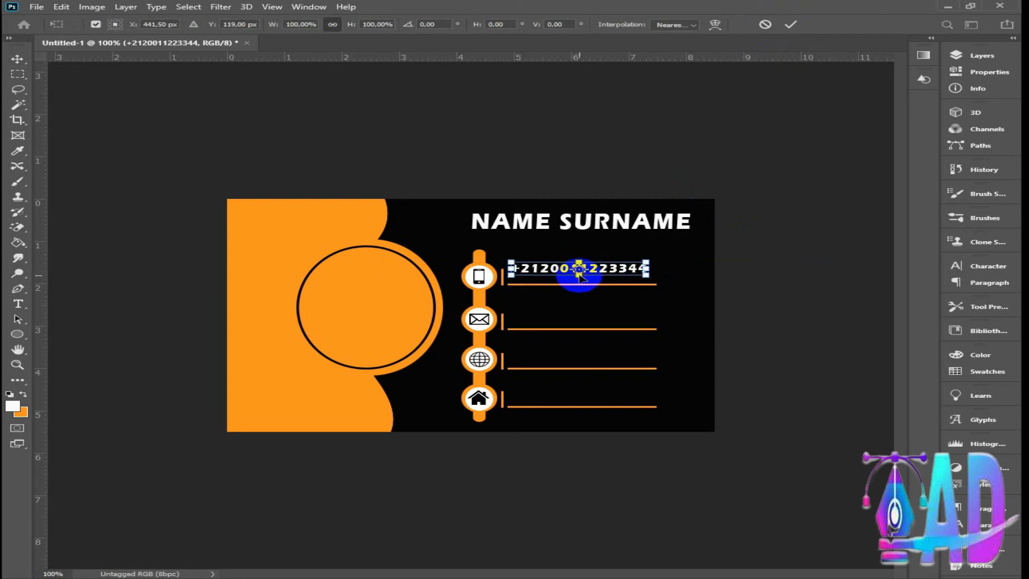
drag(579, 275, 579, 279)
click(790, 24)
Step: Add a white text line with the company's e-mail address beside the envelope icon
key(t)
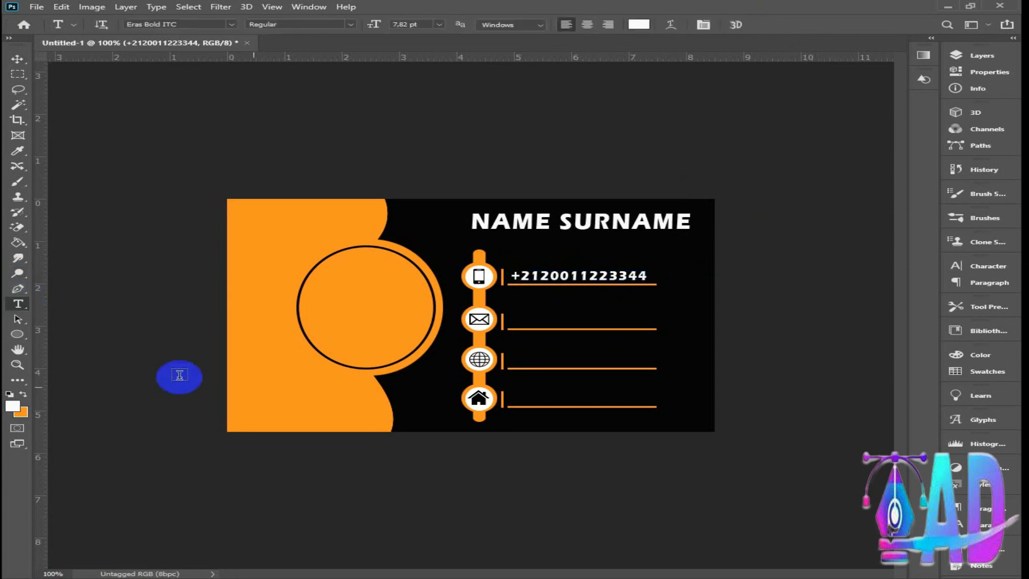
click(538, 316)
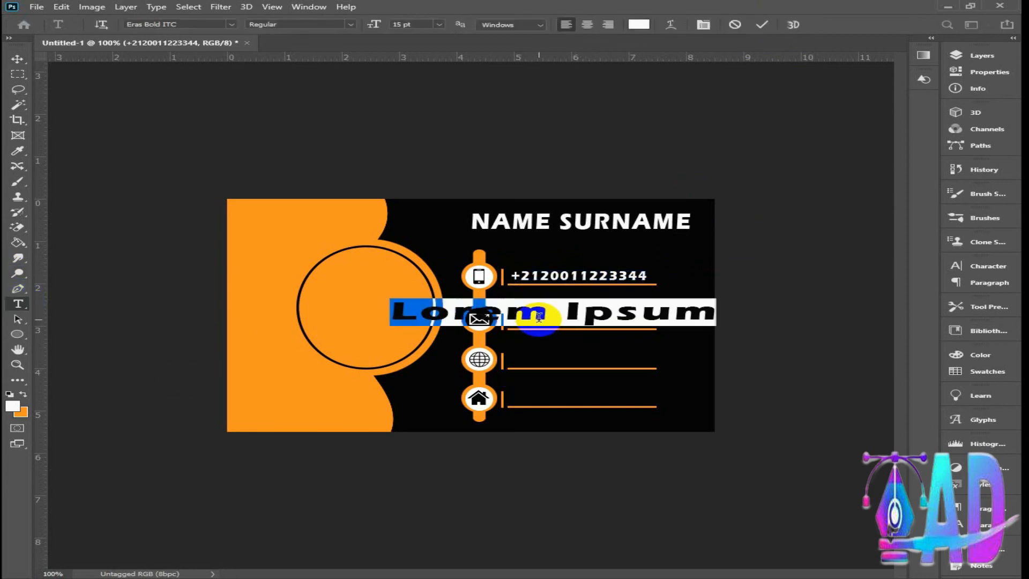
text(COMPAGN)
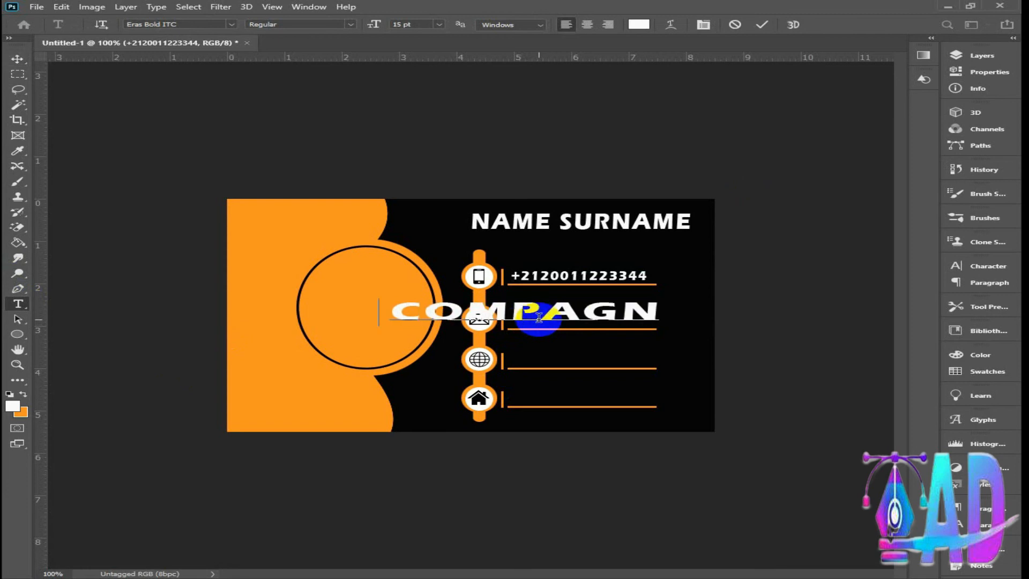
text(@g)
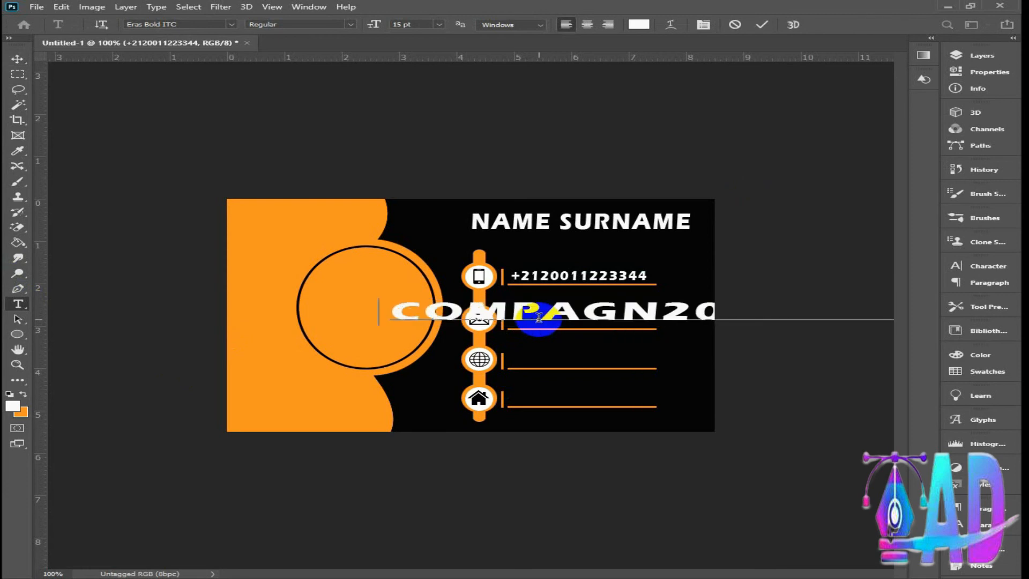
click(761, 24)
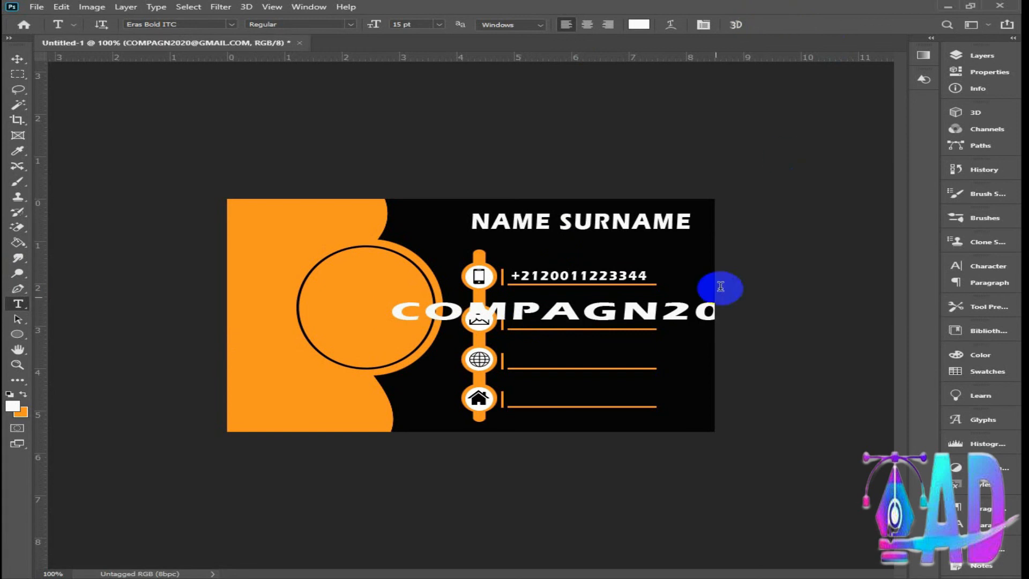
Step: Shrink the e-mail text to about 3.27 by 0.43 cm and place it beside the envelope icon
click(18, 60)
drag(627, 312, 333, 314)
drag(843, 314, 672, 328)
drag(585, 340, 665, 322)
mouse_move(580, 323)
mouse_down()
mouse_move(629, 317)
mouse_move(587, 309)
mouse_up()
drag(659, 316, 699, 320)
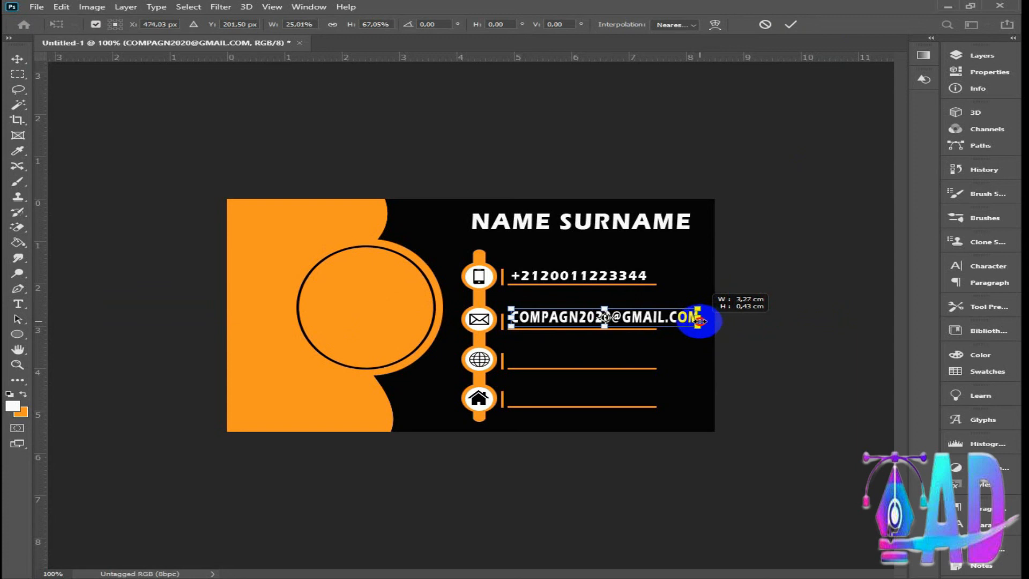
click(789, 25)
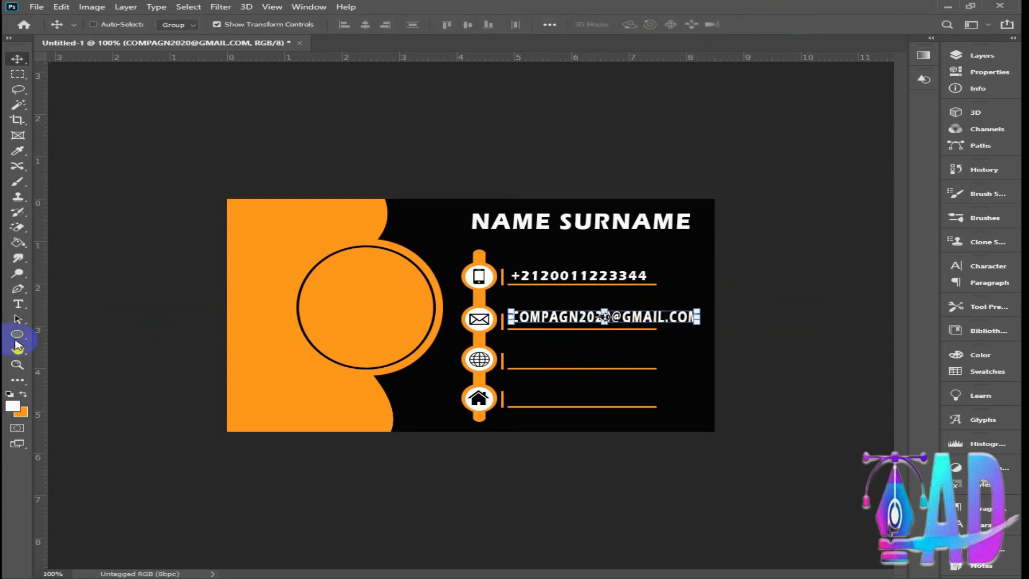
Step: Reduce the e-mail text's height slightly and seat it just above the orange line beside the envelope icon
click(18, 365)
click(532, 283)
click(19, 60)
drag(688, 356, 676, 343)
click(791, 24)
key(z)
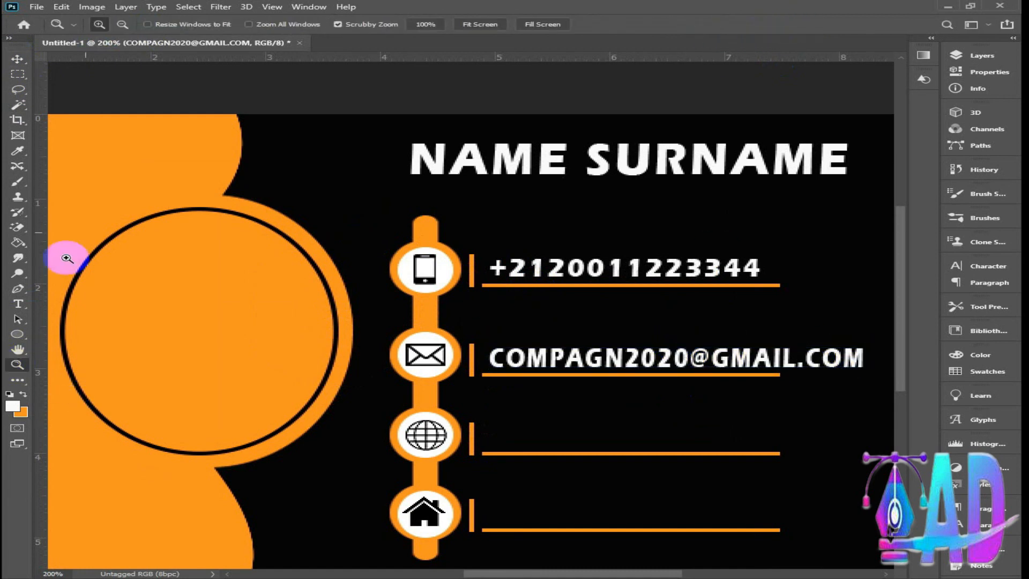
click(550, 348)
click(18, 59)
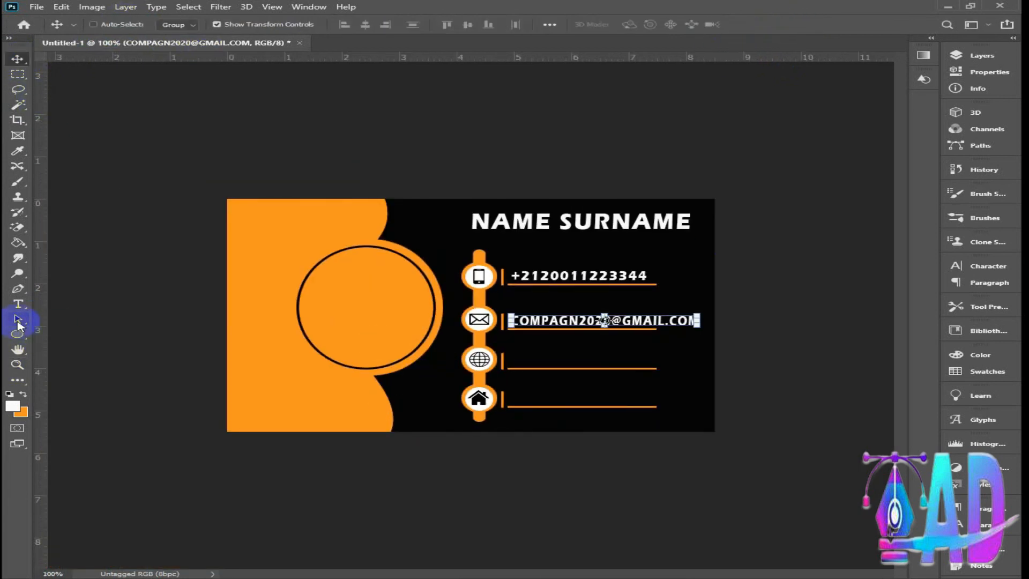
click(18, 303)
click(456, 364)
text(www.)
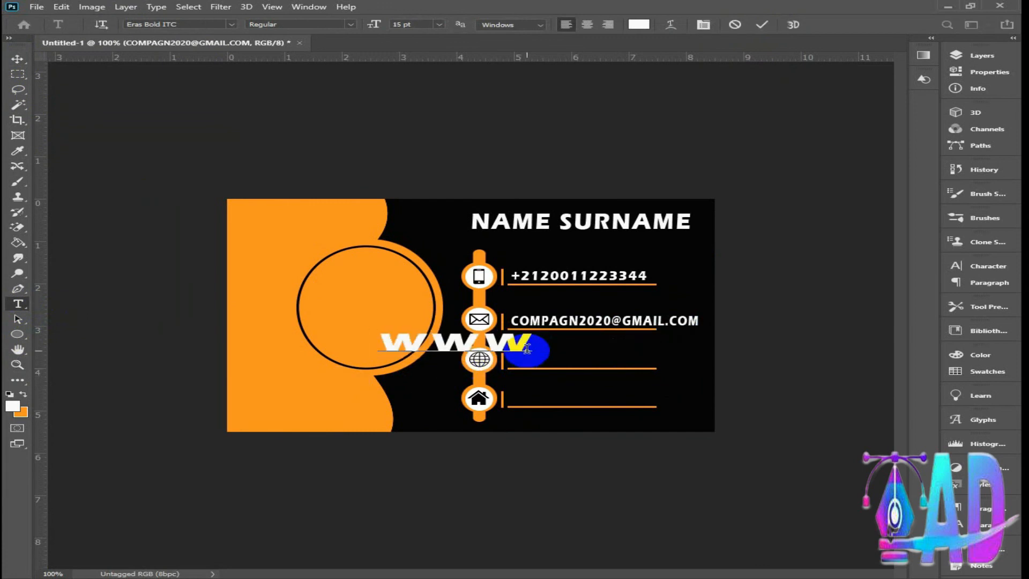
text(co)
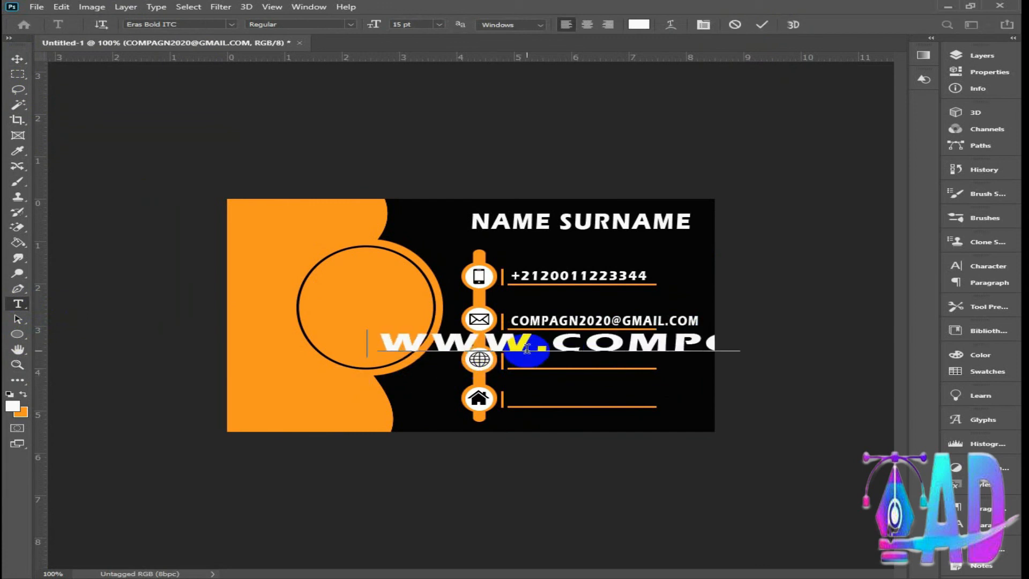
text(.co)
click(707, 257)
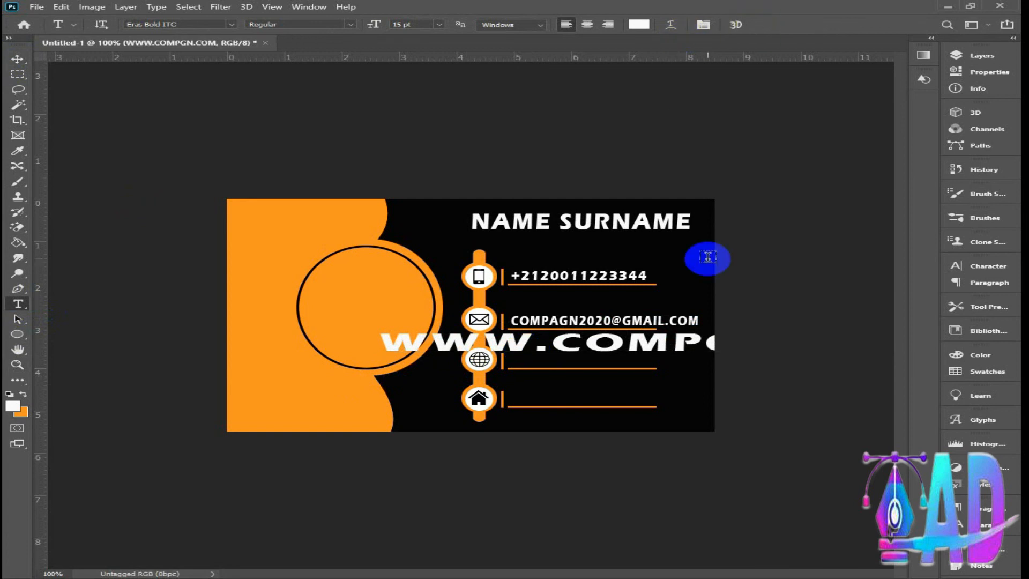
Step: Scale the website text to about 29% width and 55% height and seat it above the line beside the globe icon
click(21, 62)
drag(666, 340, 530, 342)
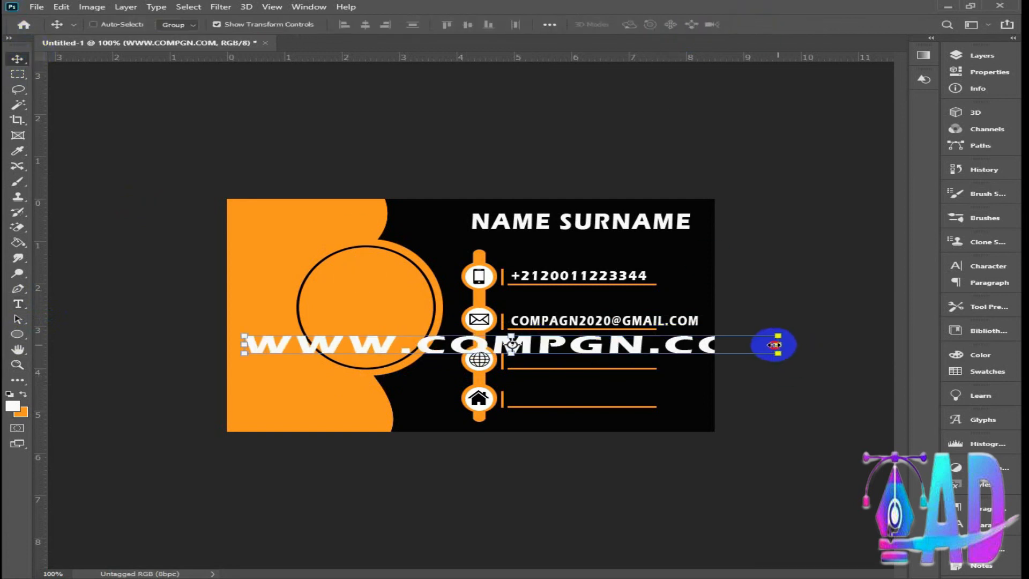
drag(773, 344, 499, 344)
drag(413, 354, 565, 354)
drag(692, 347, 615, 367)
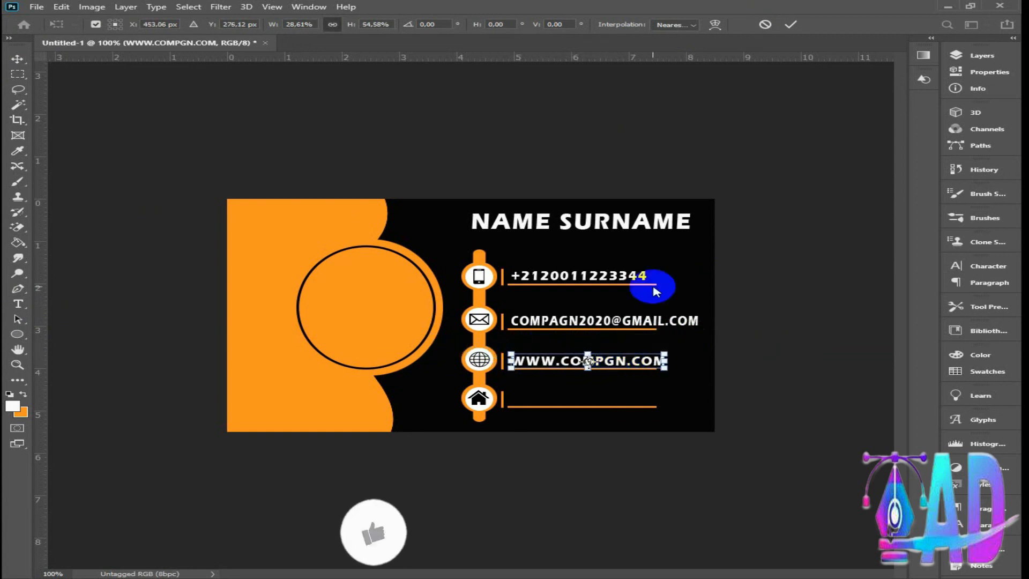
click(790, 24)
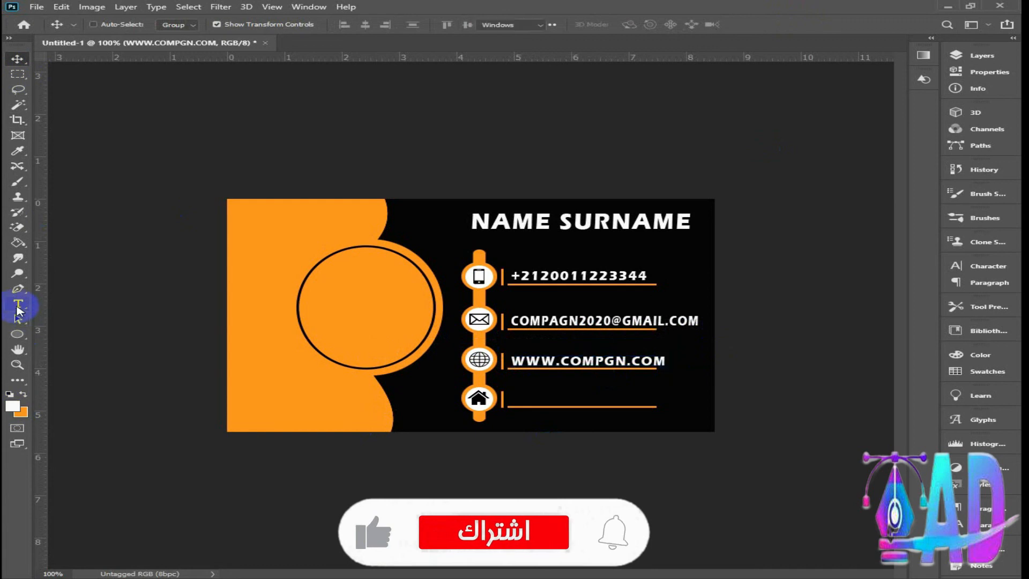
Step: Add a white text line reading ADDRESS LOCTION
click(18, 304)
click(381, 346)
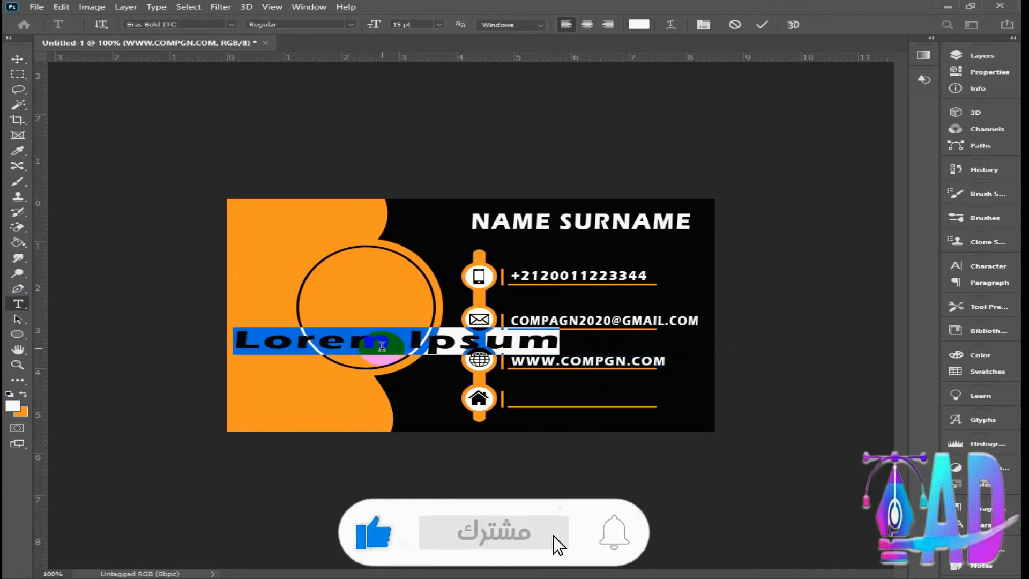
text(ADDR)
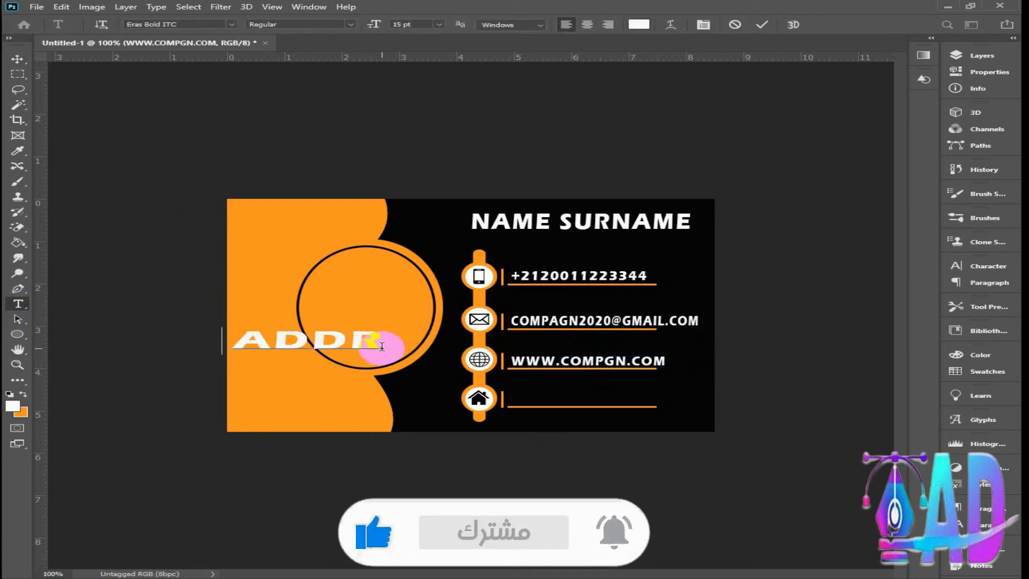
text(ESS LOCTION)
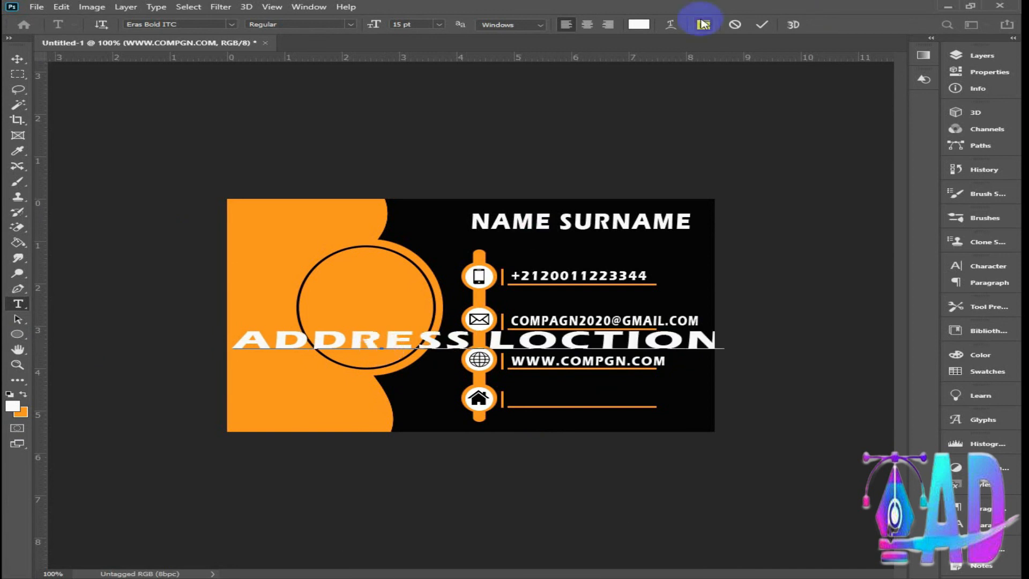
click(761, 24)
Step: Scale the address text to about 34% width and 57% height and seat it above the line beside the house icon
click(21, 60)
drag(569, 341, 603, 395)
drag(690, 386, 639, 399)
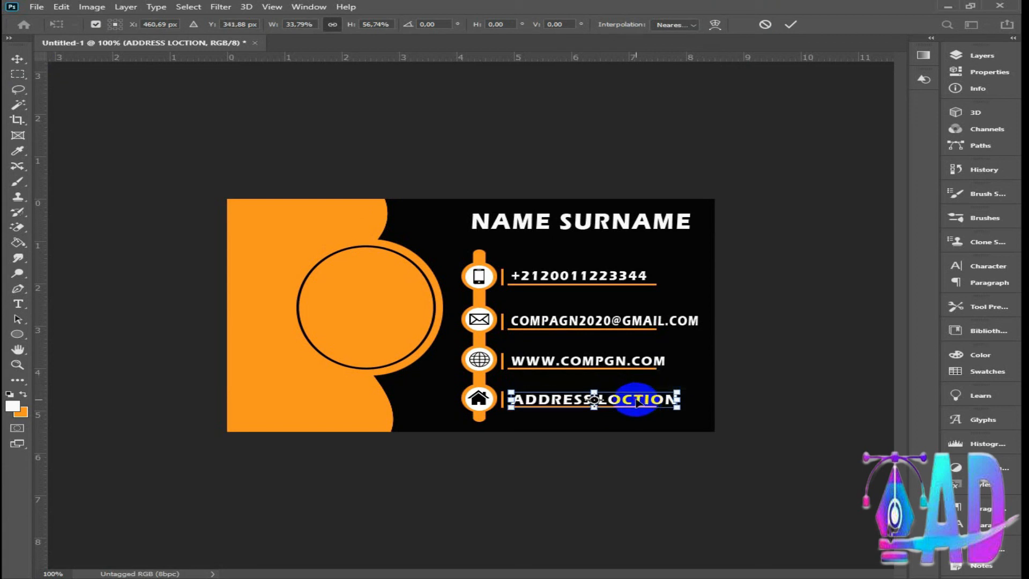
click(790, 25)
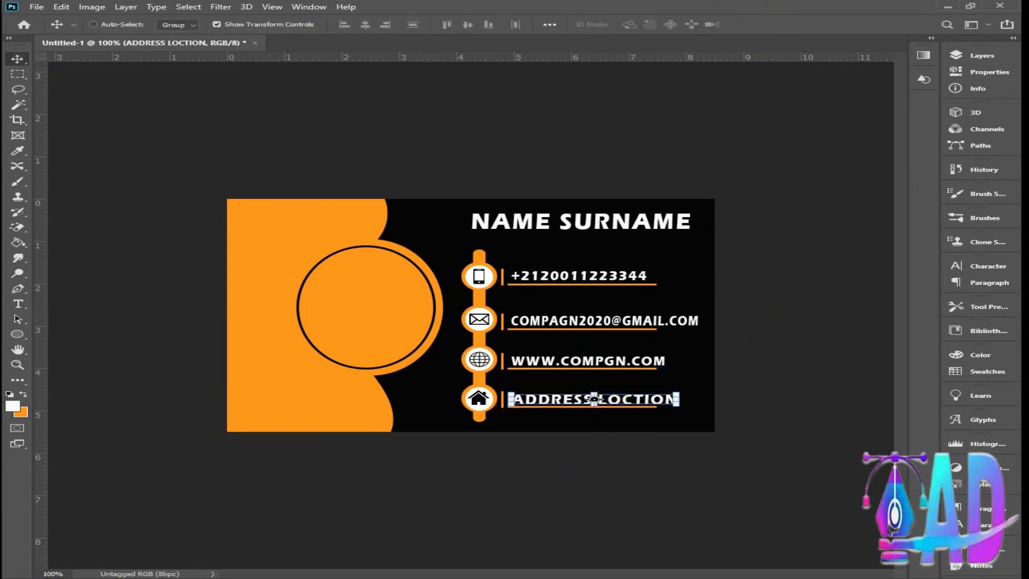
Step: Add a white LOGO text directly above the Ellipse 1 layer
click(343, 308)
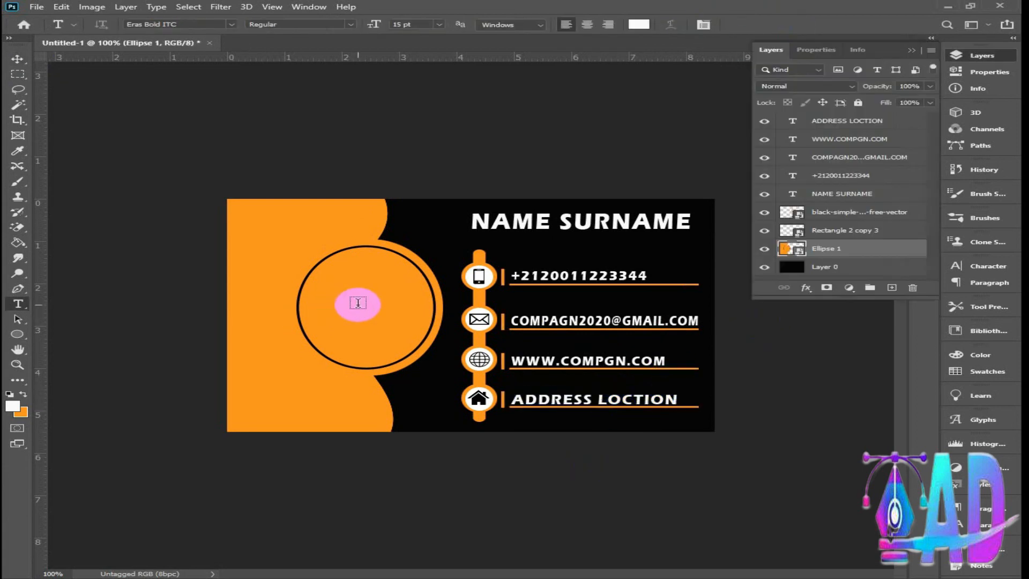
click(357, 303)
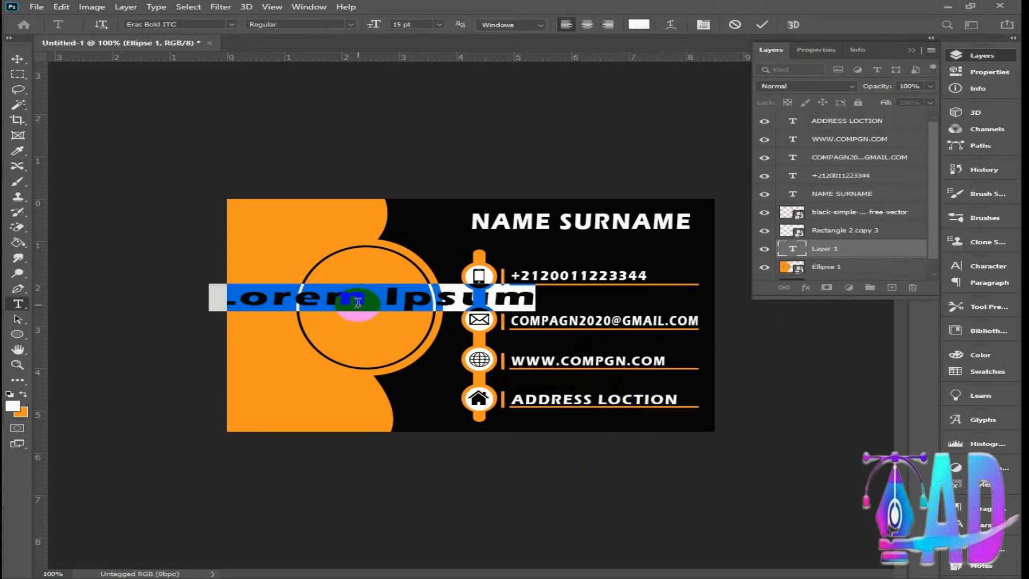
text(Lo)
click(761, 24)
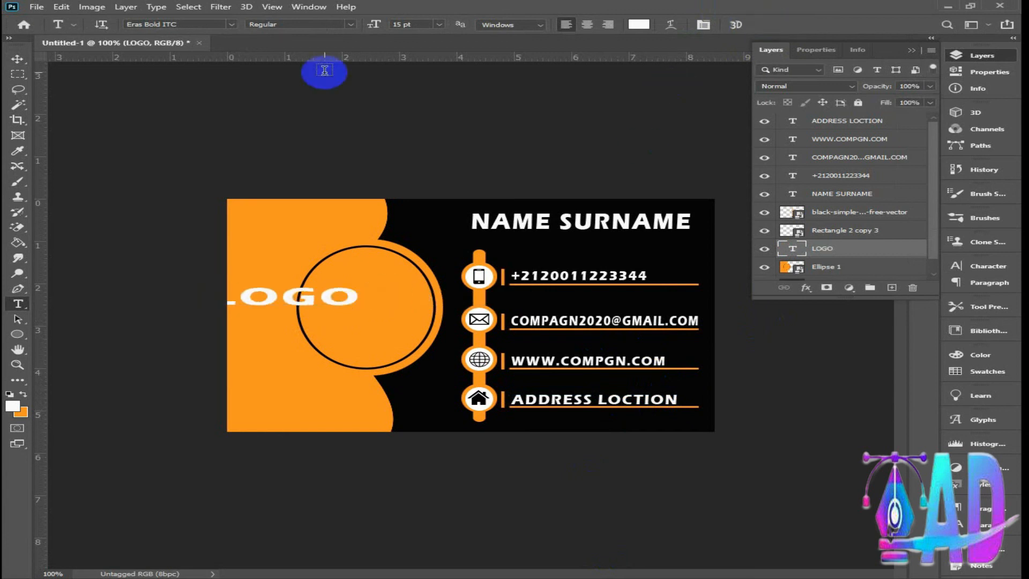
Step: Scale the LOGO text to about 72% width and 136% height and center it inside the ringed circle
key(v)
drag(315, 292, 390, 302)
click(791, 24)
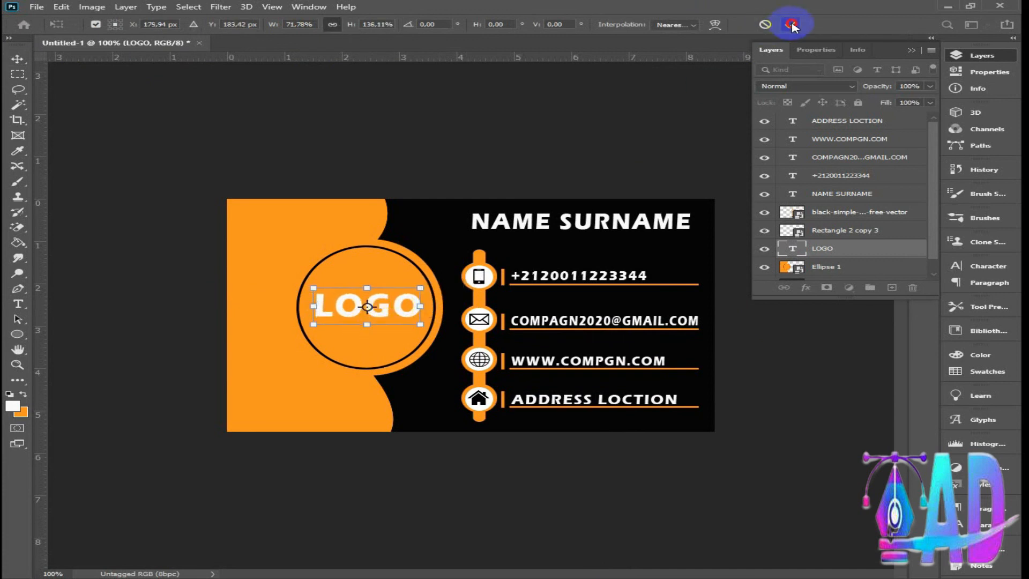
Step: Select the black background layer, Layer 0
scroll(849, 266, down, 1)
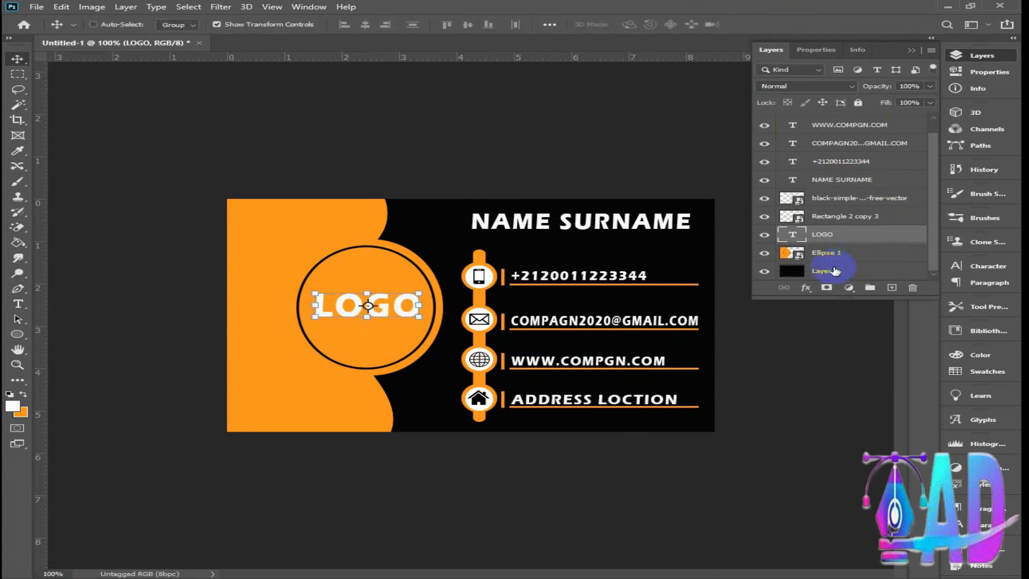
click(835, 270)
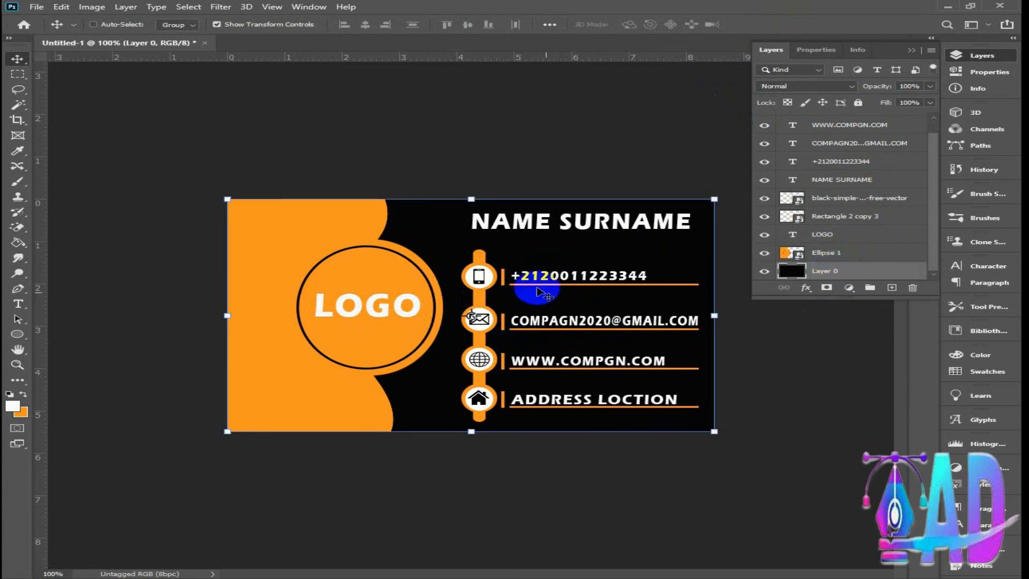